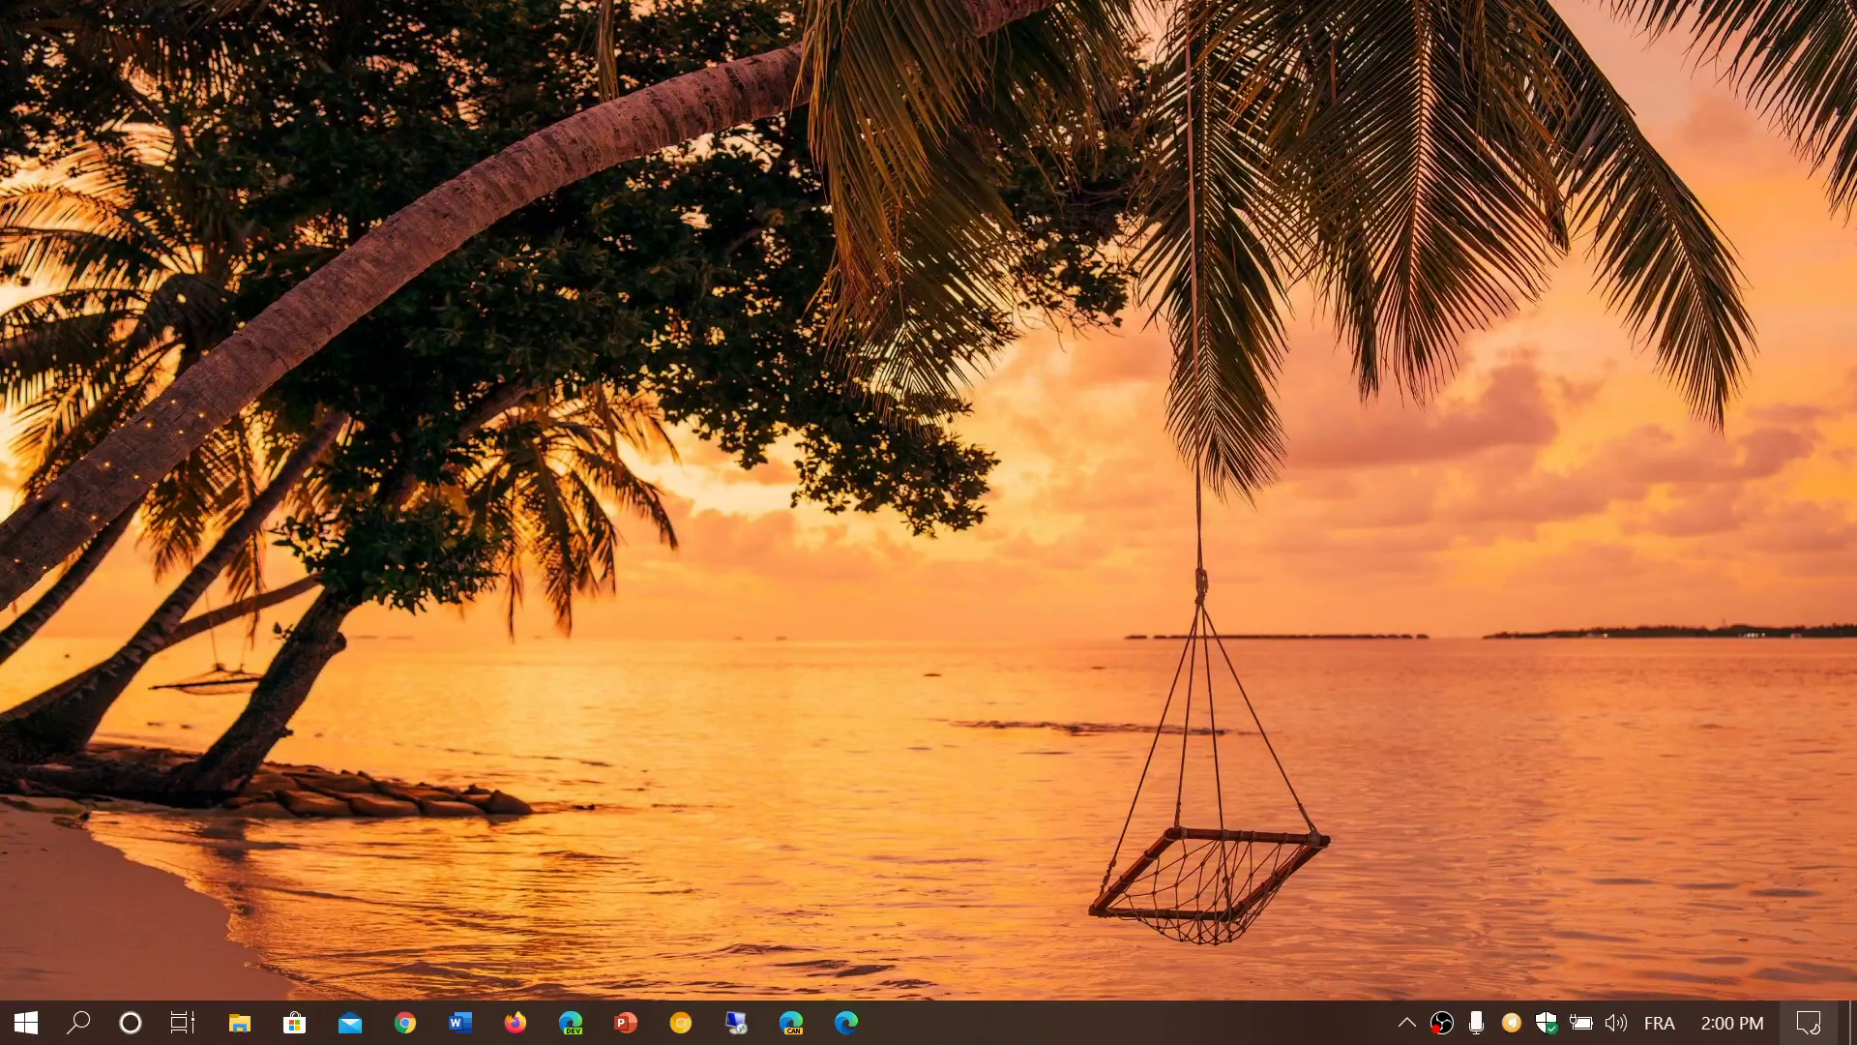
# - Dismiss the notifications panel, then launch Settings from Start and go to Devices > Mouse
pyautogui.click(1811, 1024)
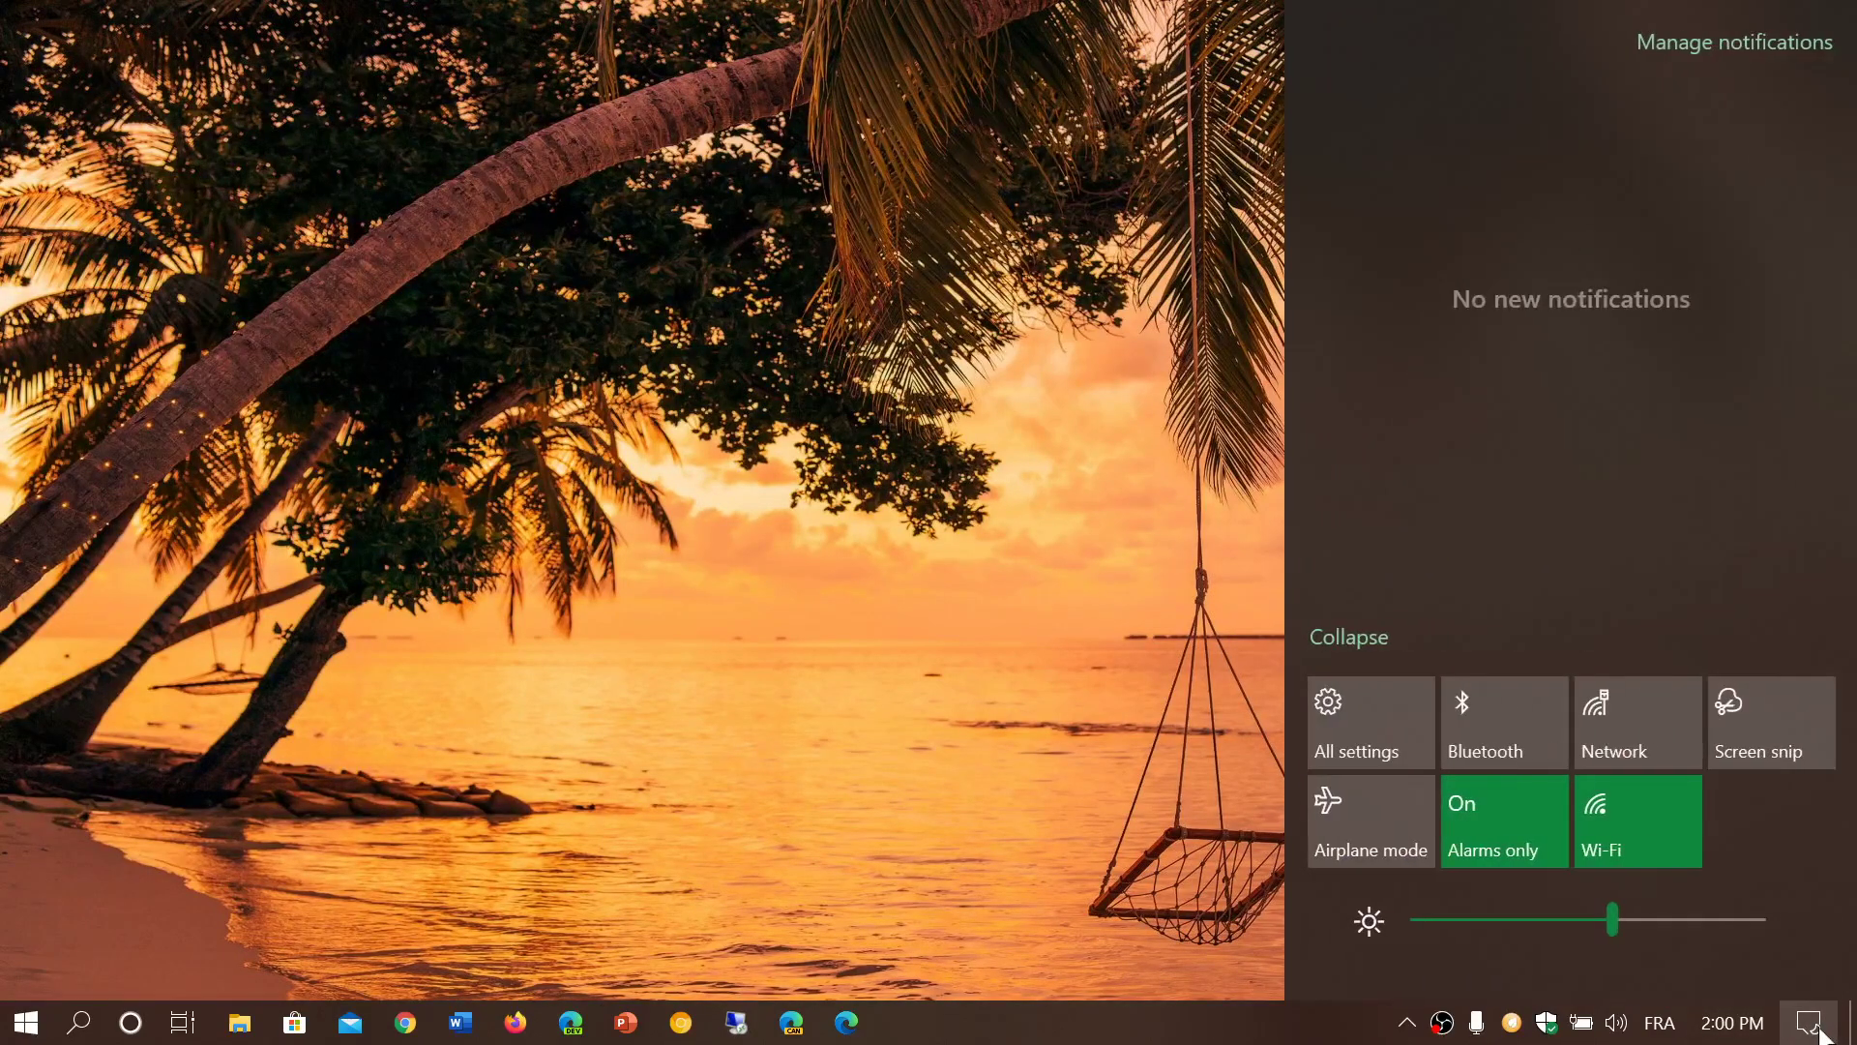
pyautogui.click(828, 735)
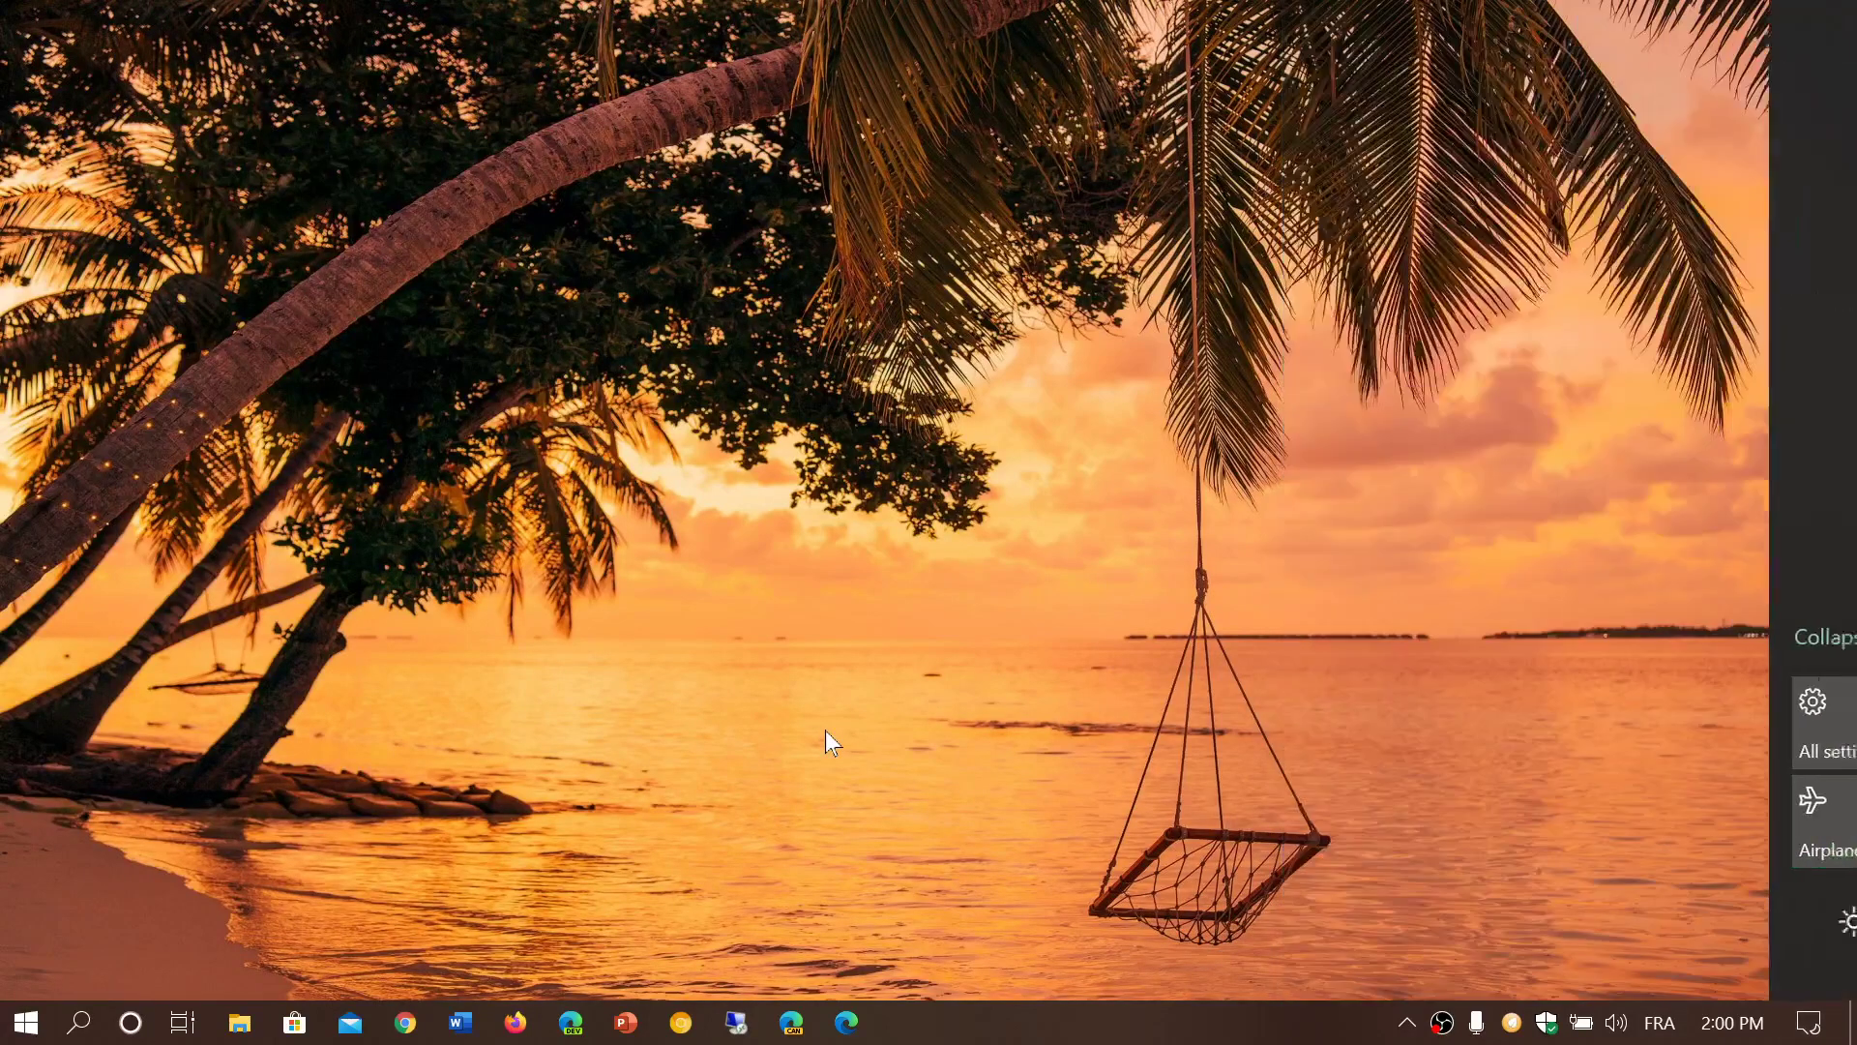
pyautogui.click(26, 1023)
pyautogui.moveTo(44, 894)
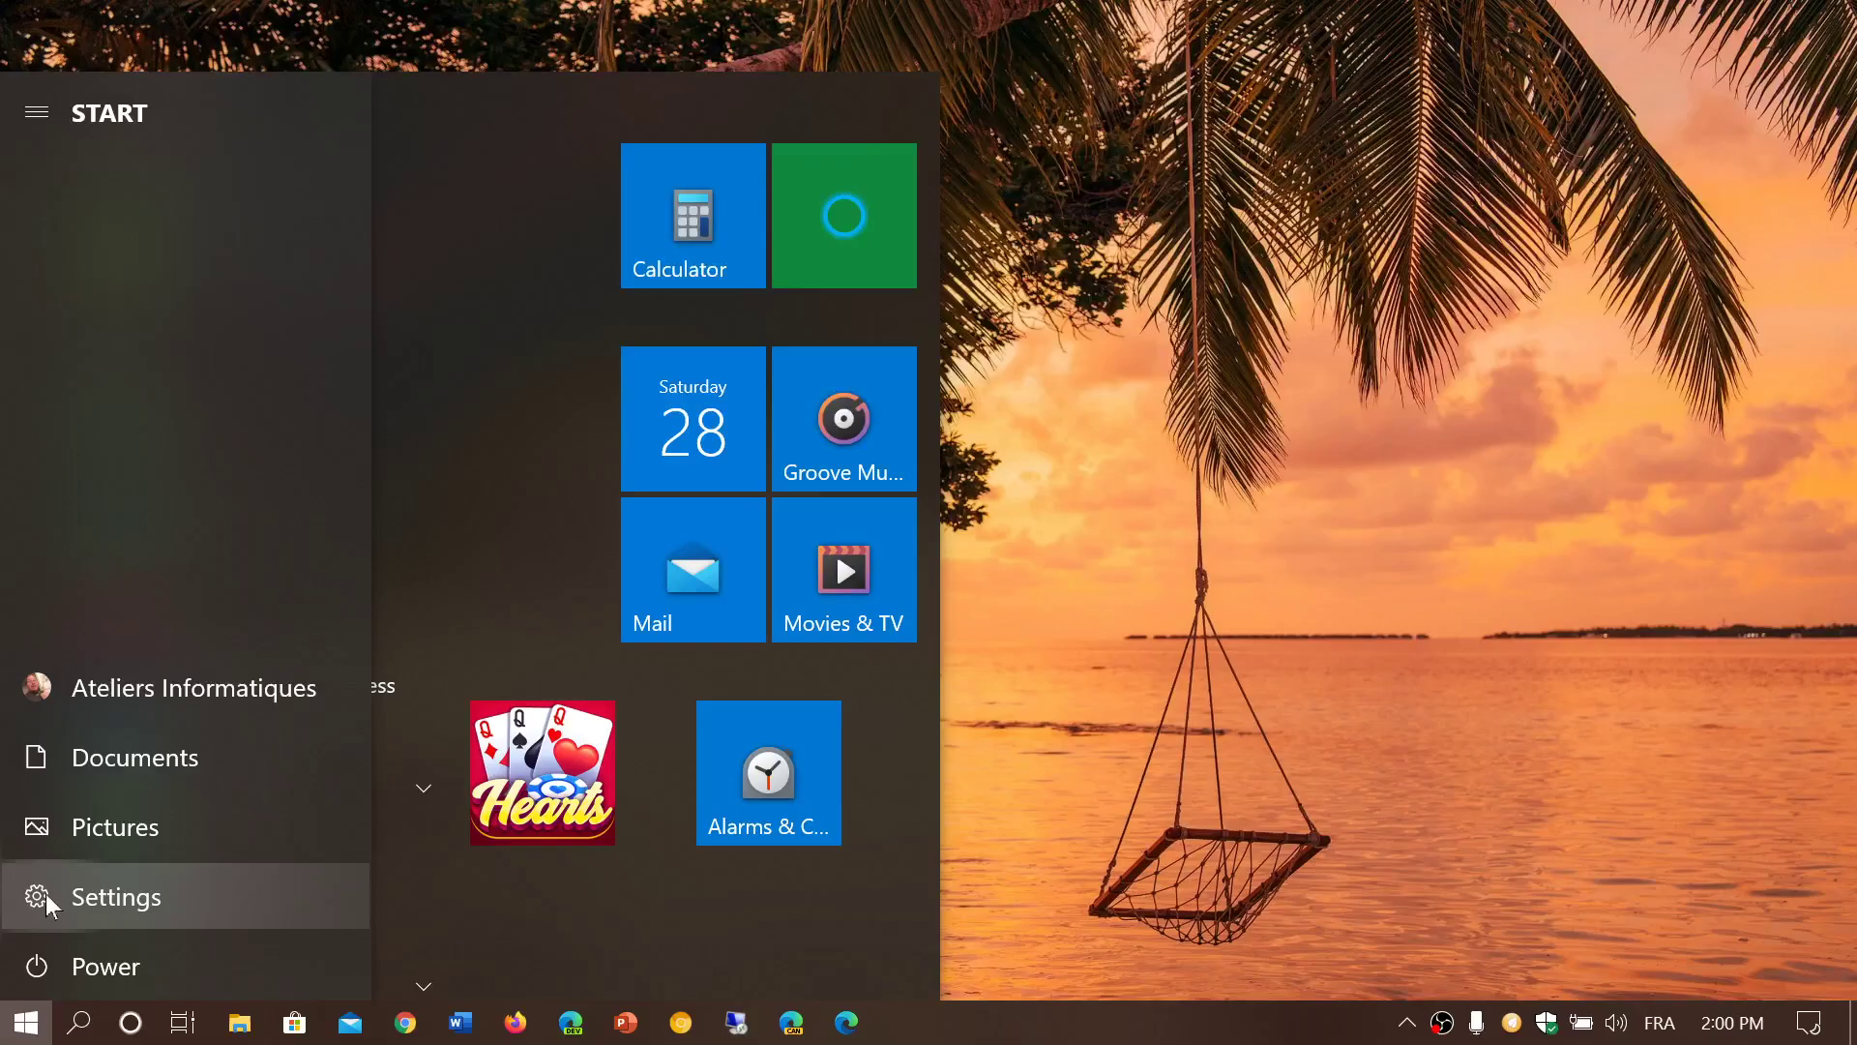
pyautogui.click(201, 888)
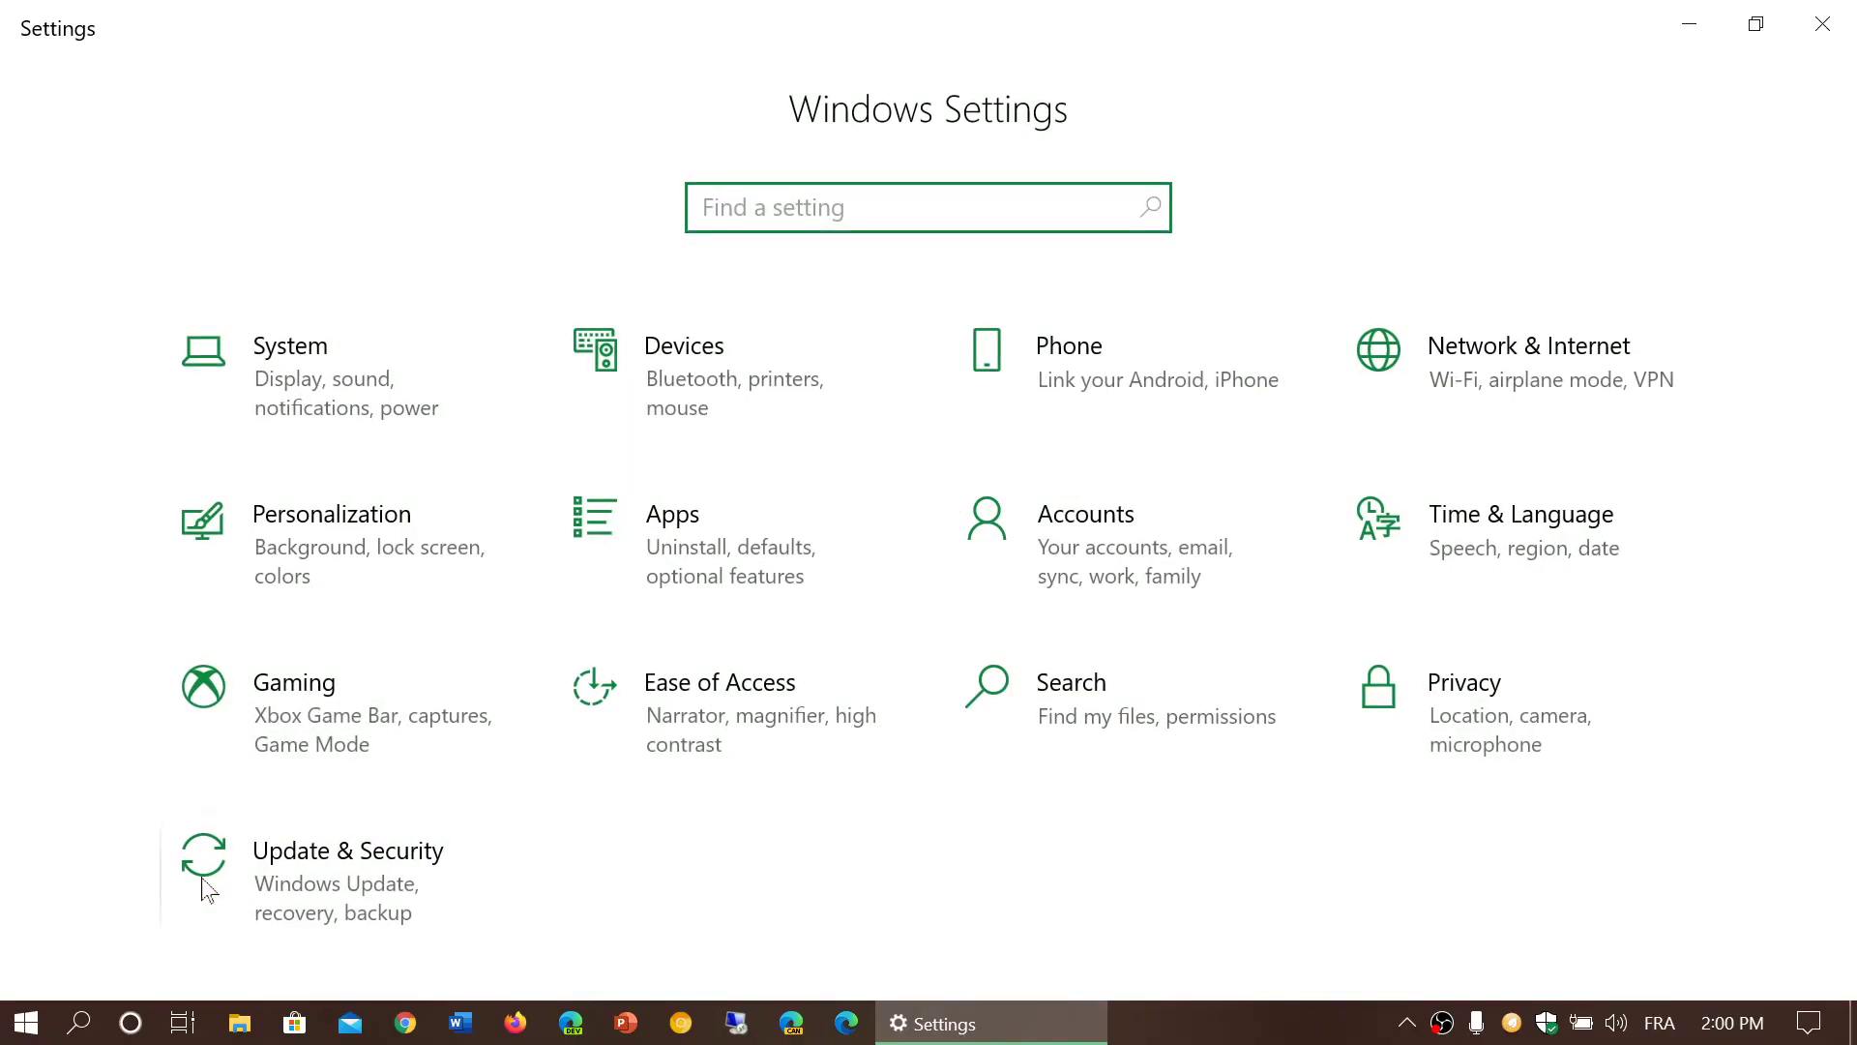
pyautogui.click(710, 410)
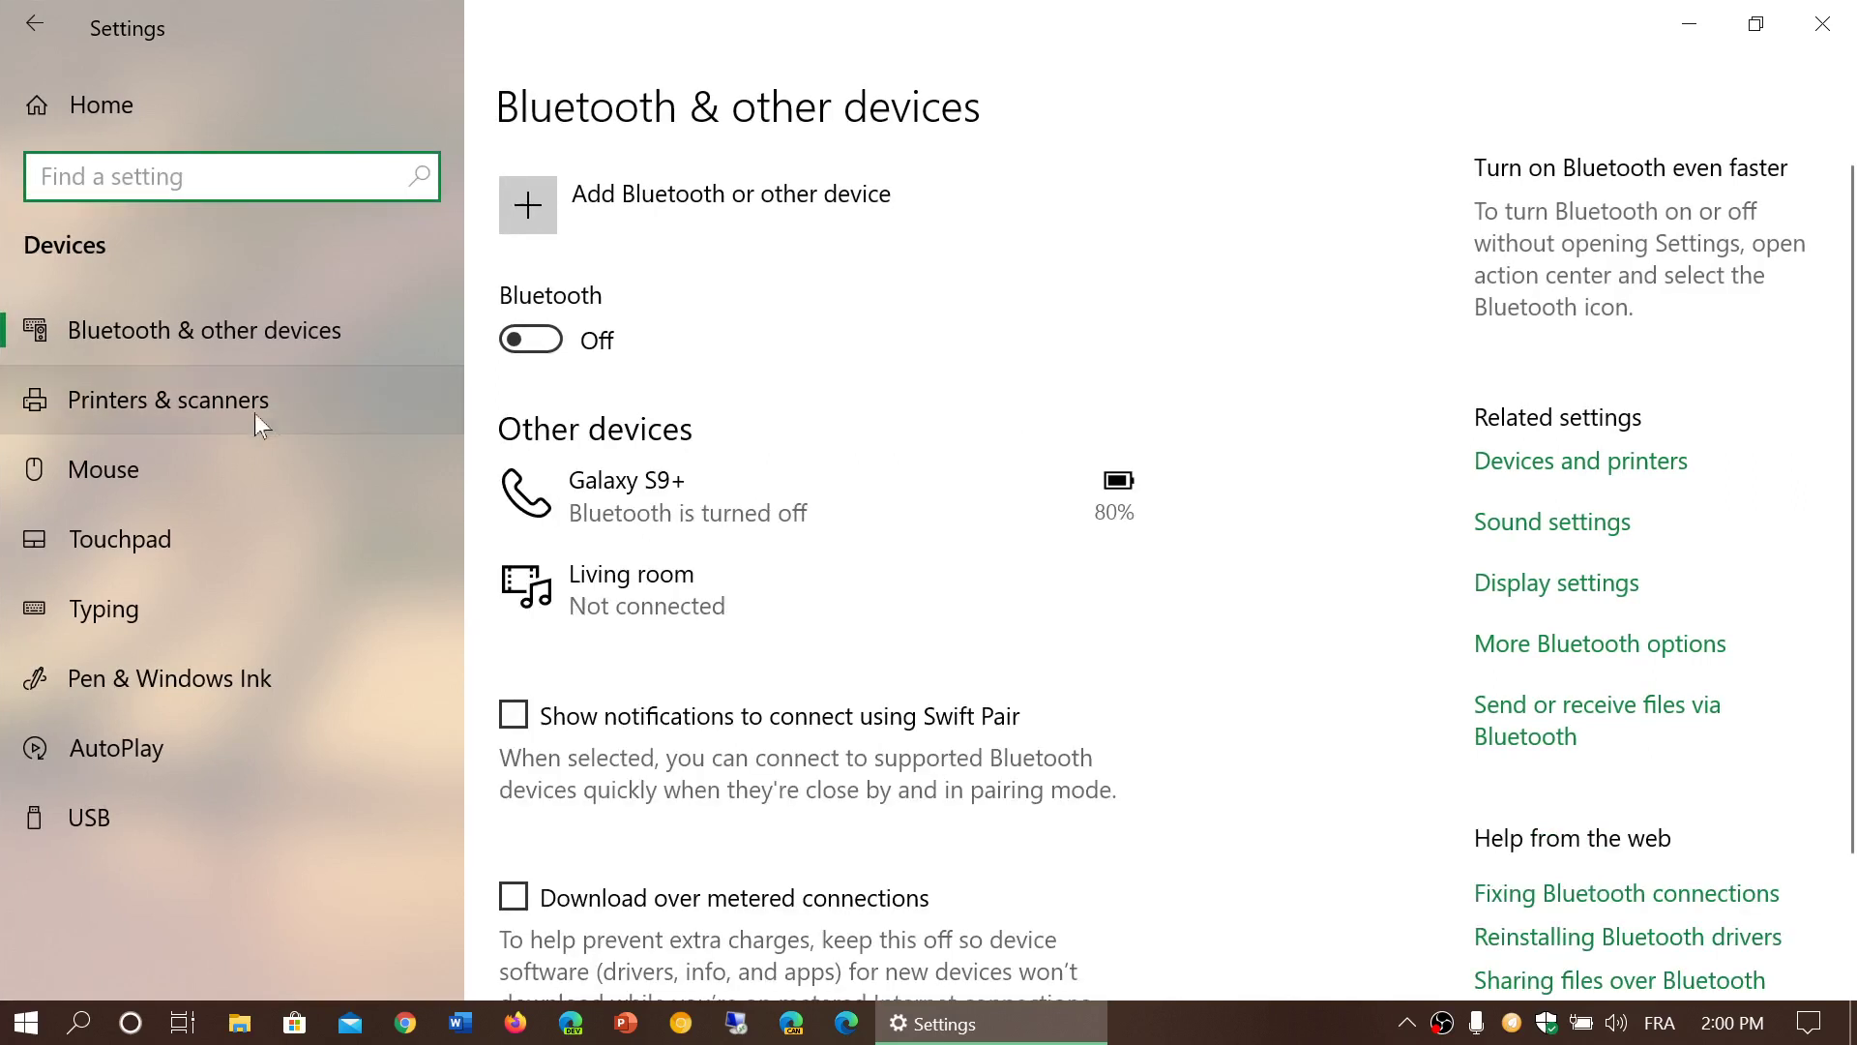
pyautogui.click(212, 491)
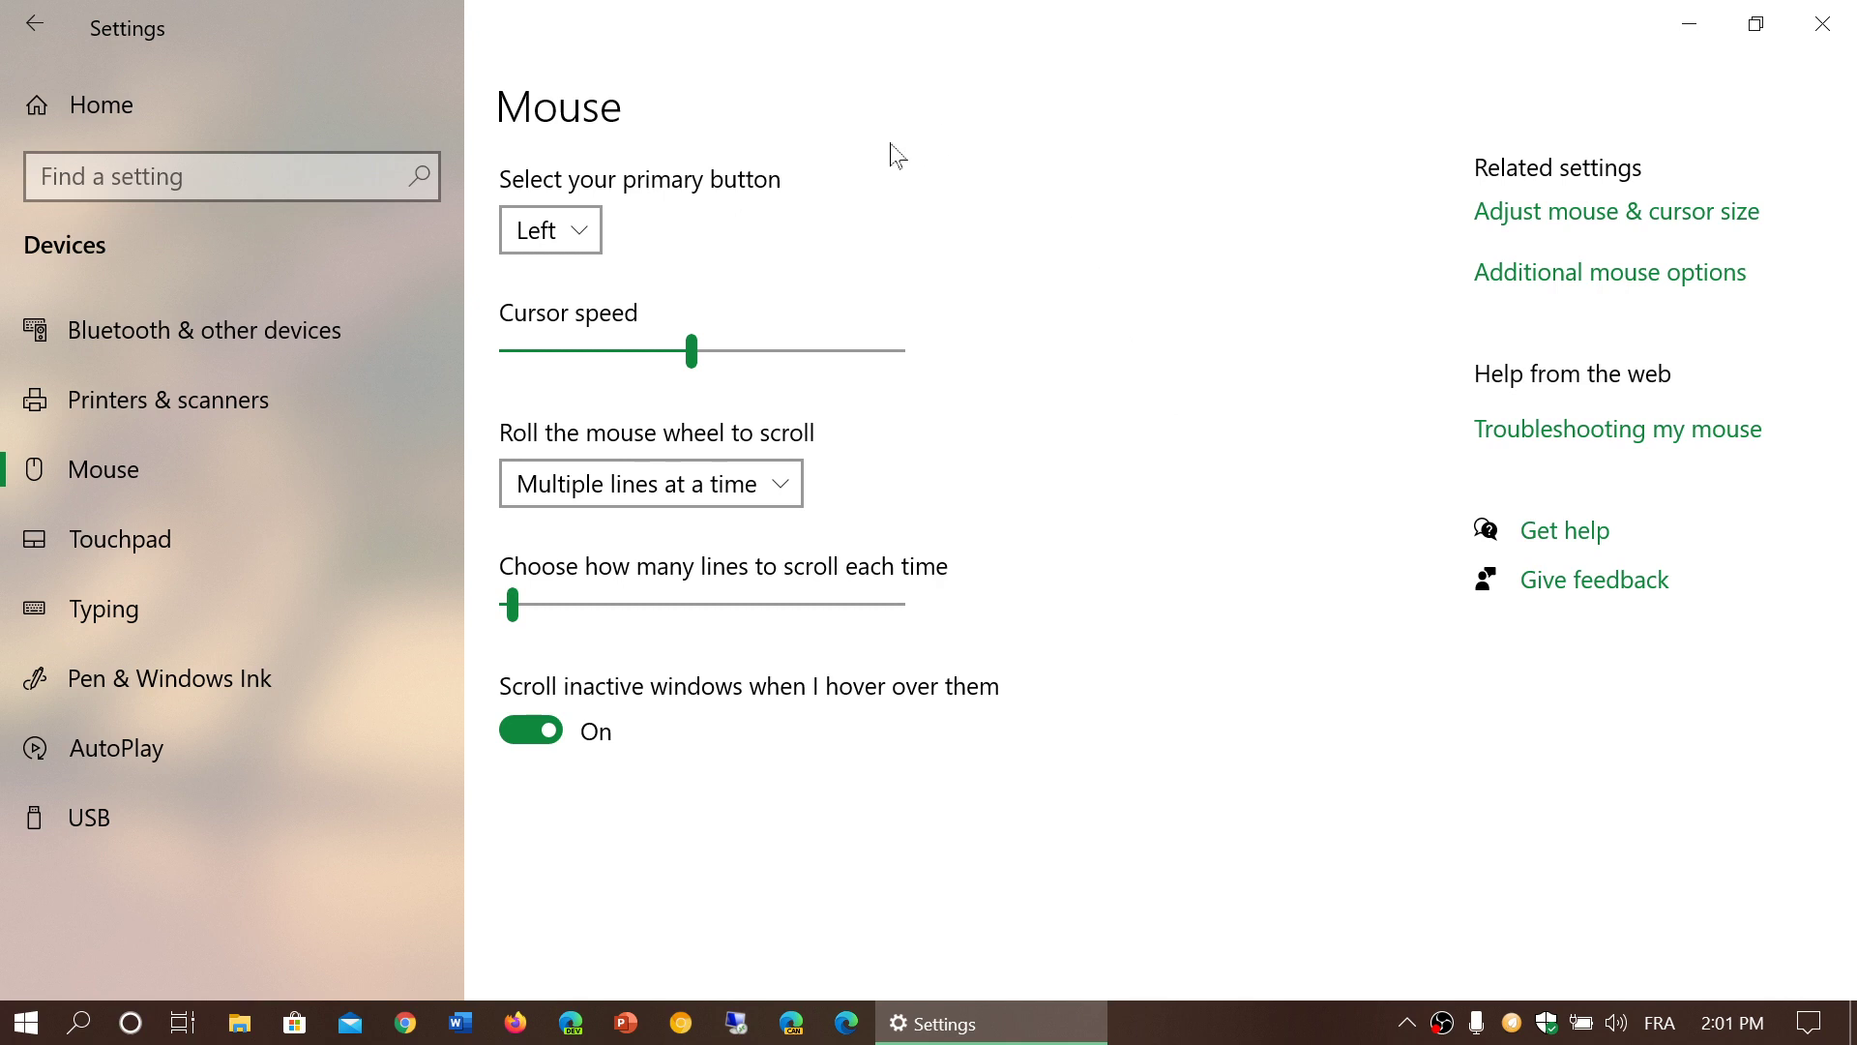
# - Keep Left as primary button; try cursor speeds 17 and 4, then settle on 9
pyautogui.click(598, 233)
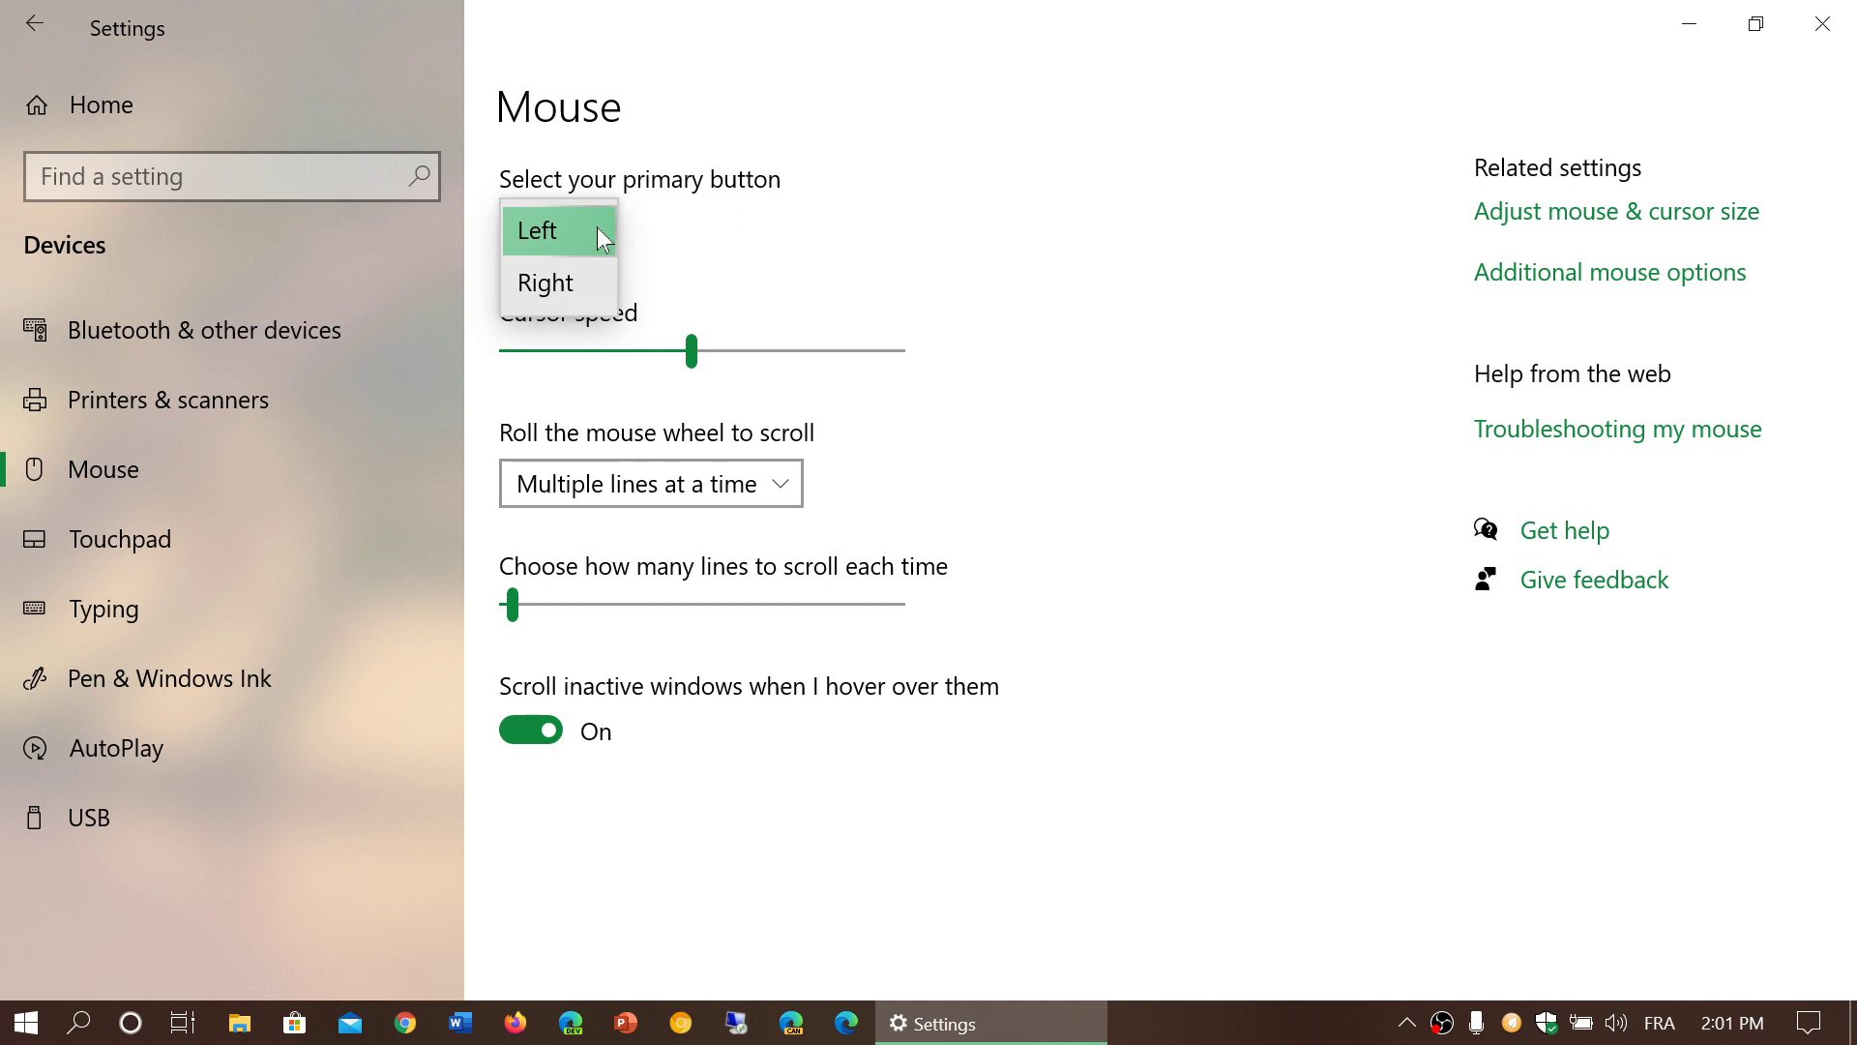
pyautogui.click(1062, 274)
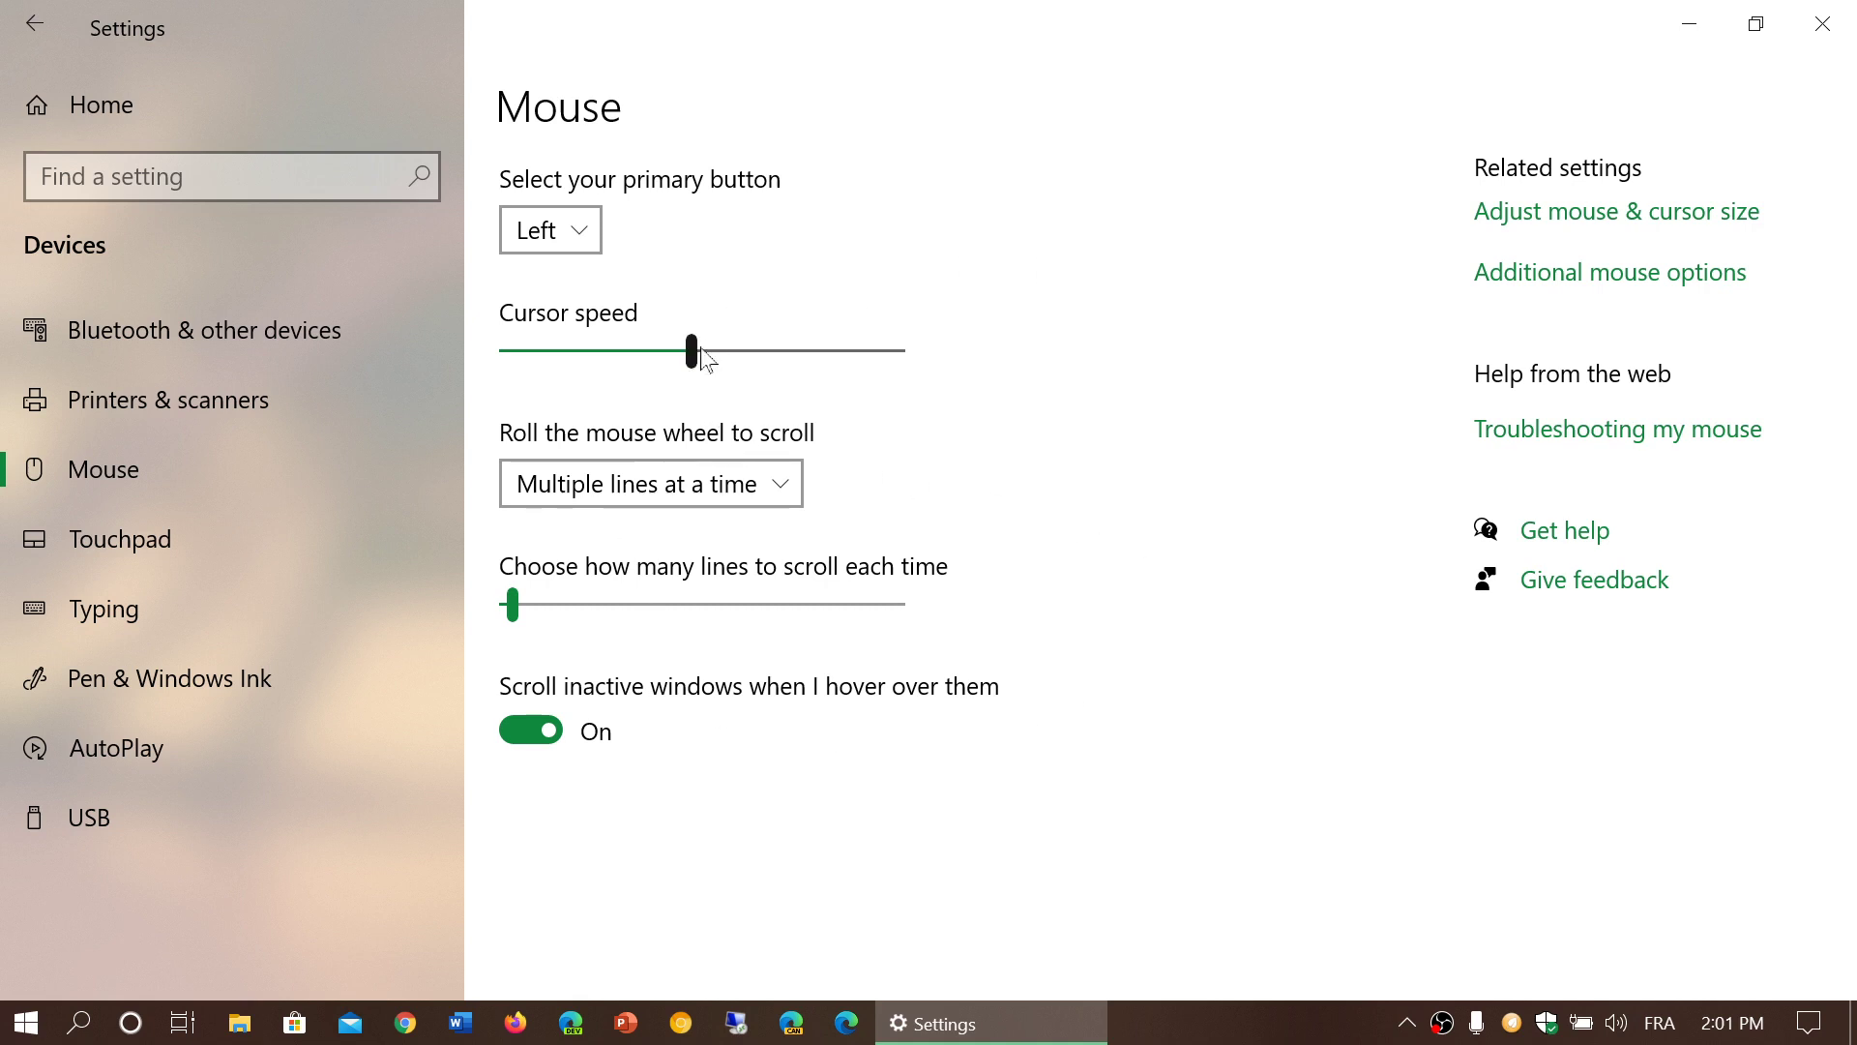
pyautogui.moveTo(693, 354); pyautogui.dragTo(860, 366)
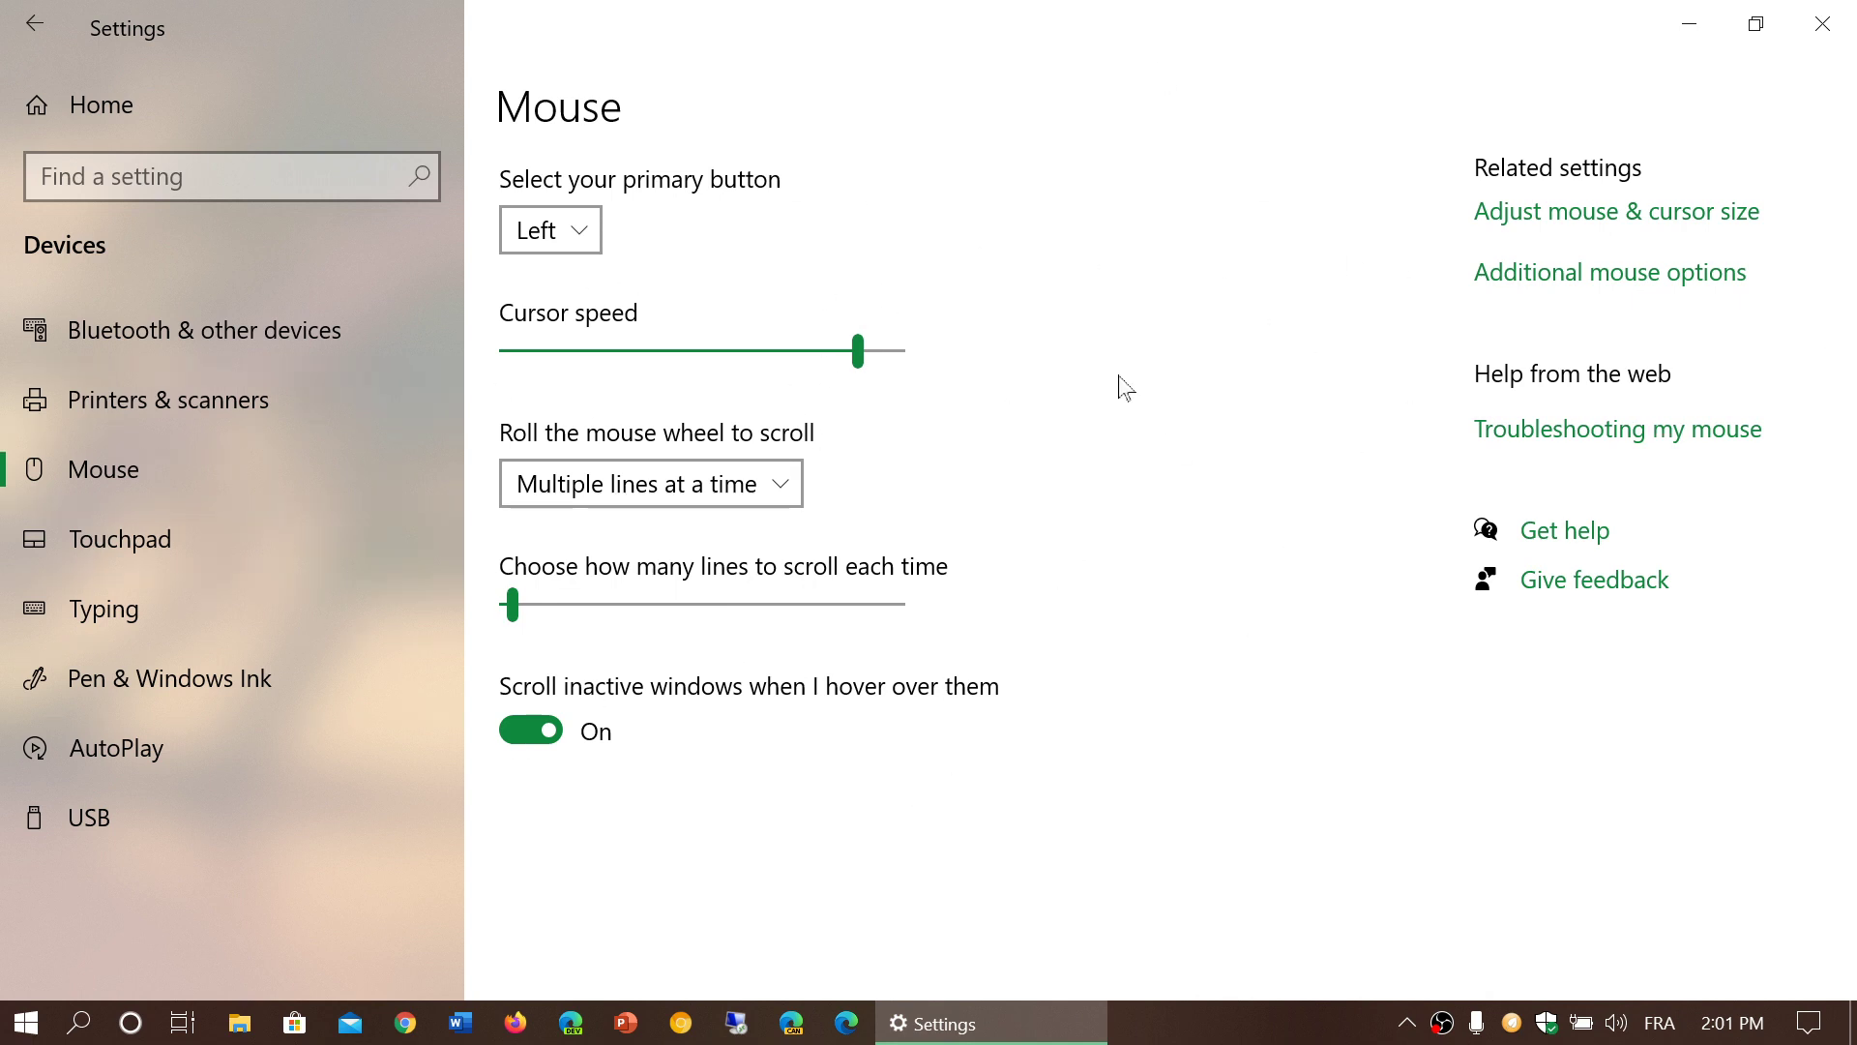
pyautogui.moveTo(855, 358); pyautogui.dragTo(524, 361)
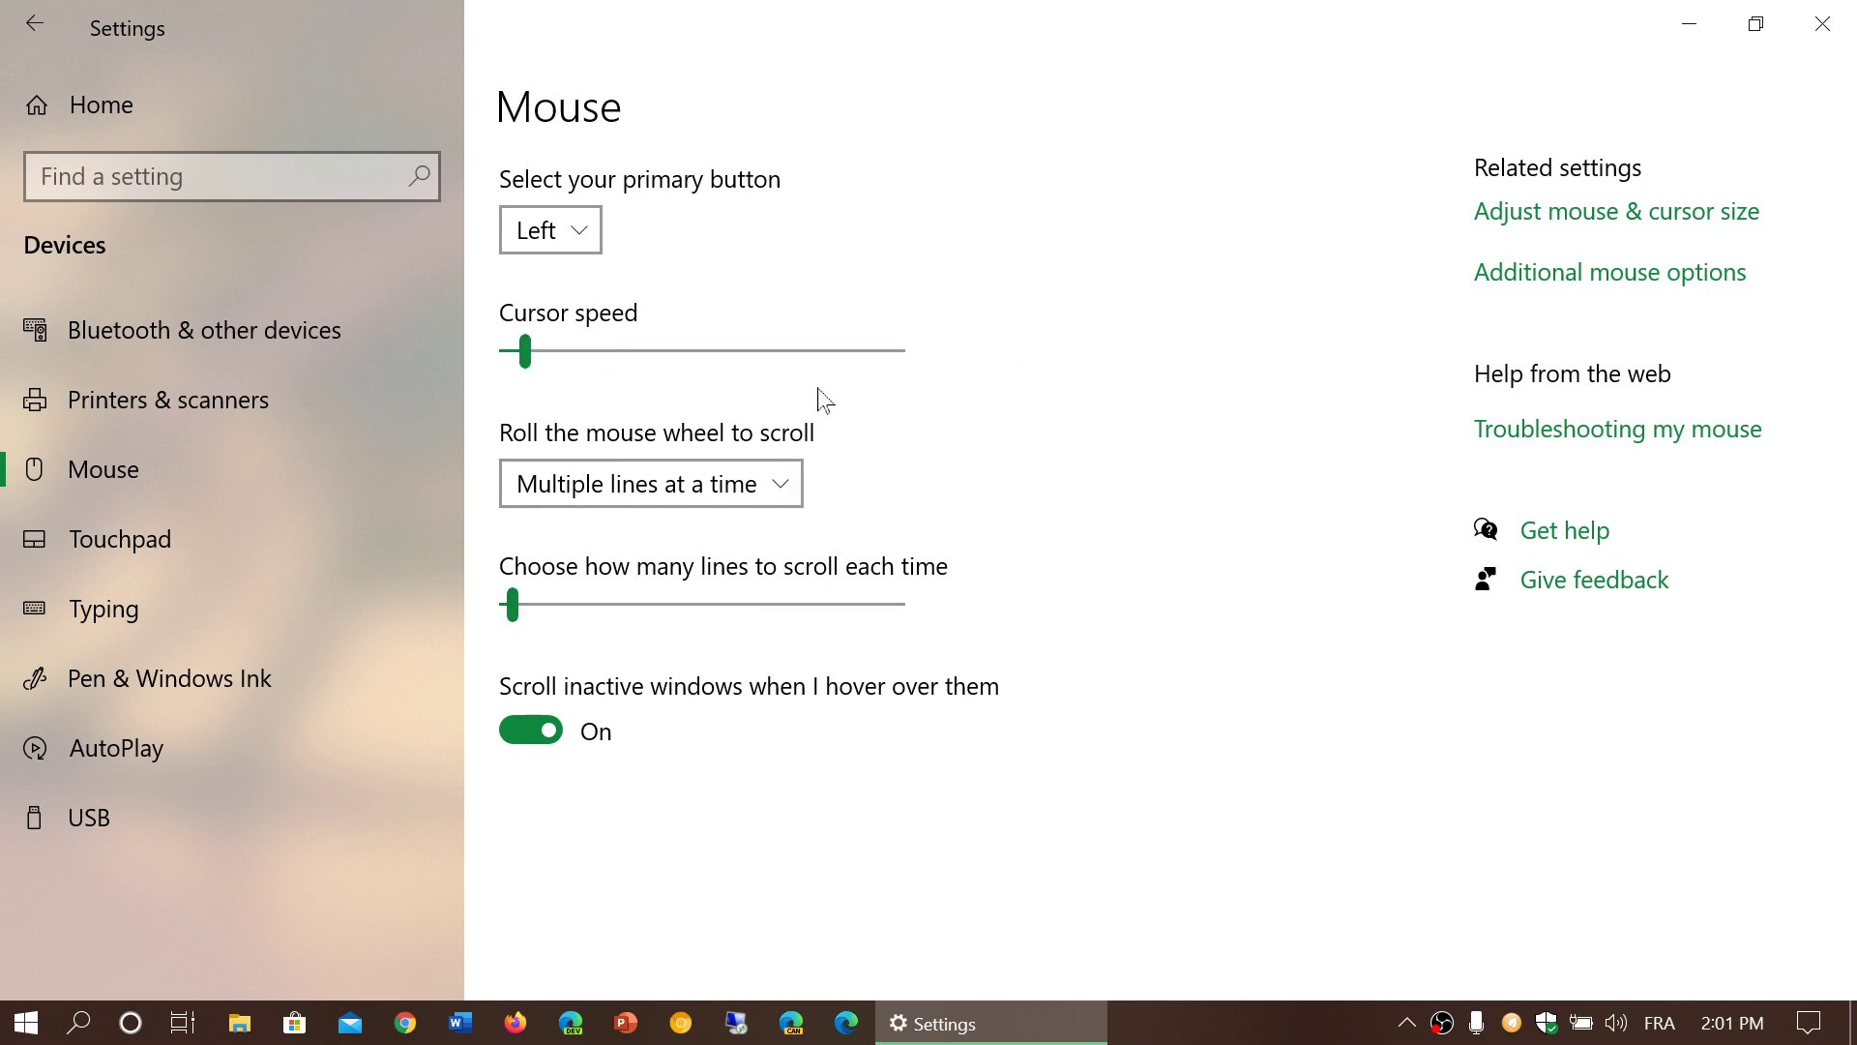
pyautogui.click(684, 358)
pyautogui.moveTo(693, 361); pyautogui.dragTo(677, 370)
pyautogui.click(750, 494)
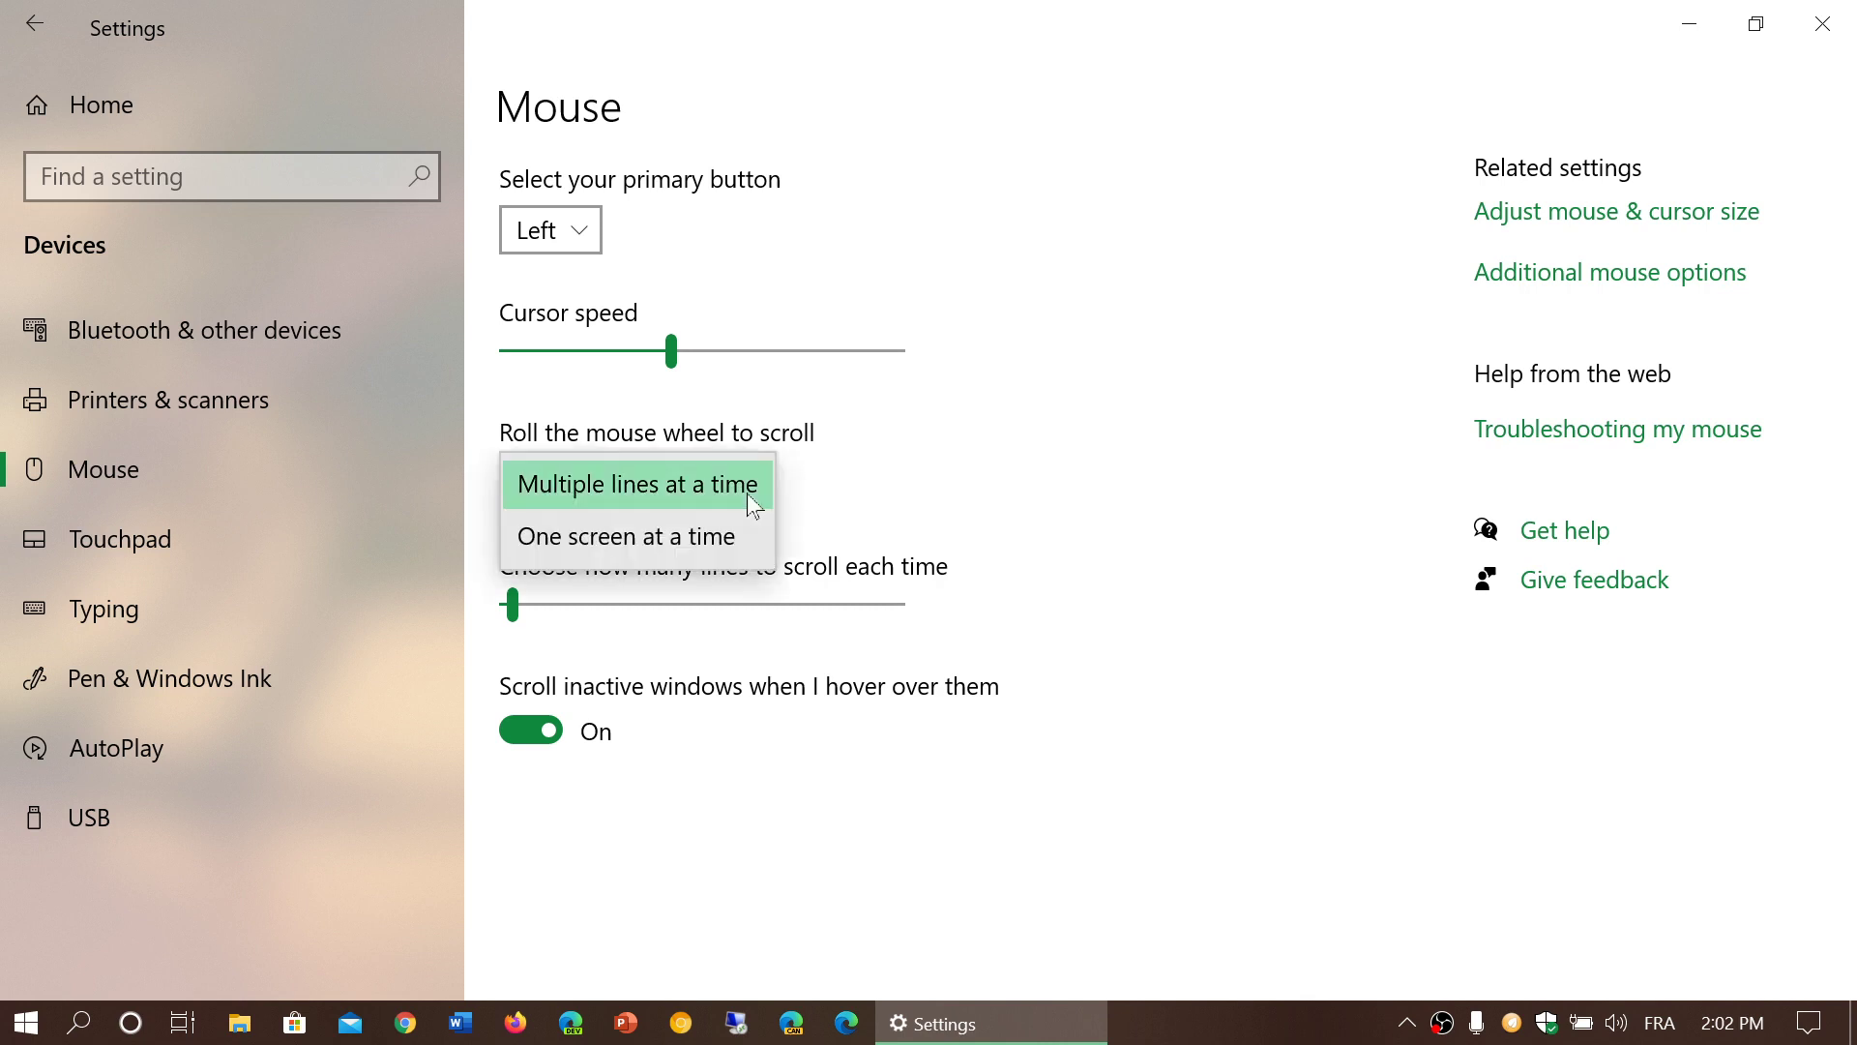
pyautogui.click(991, 503)
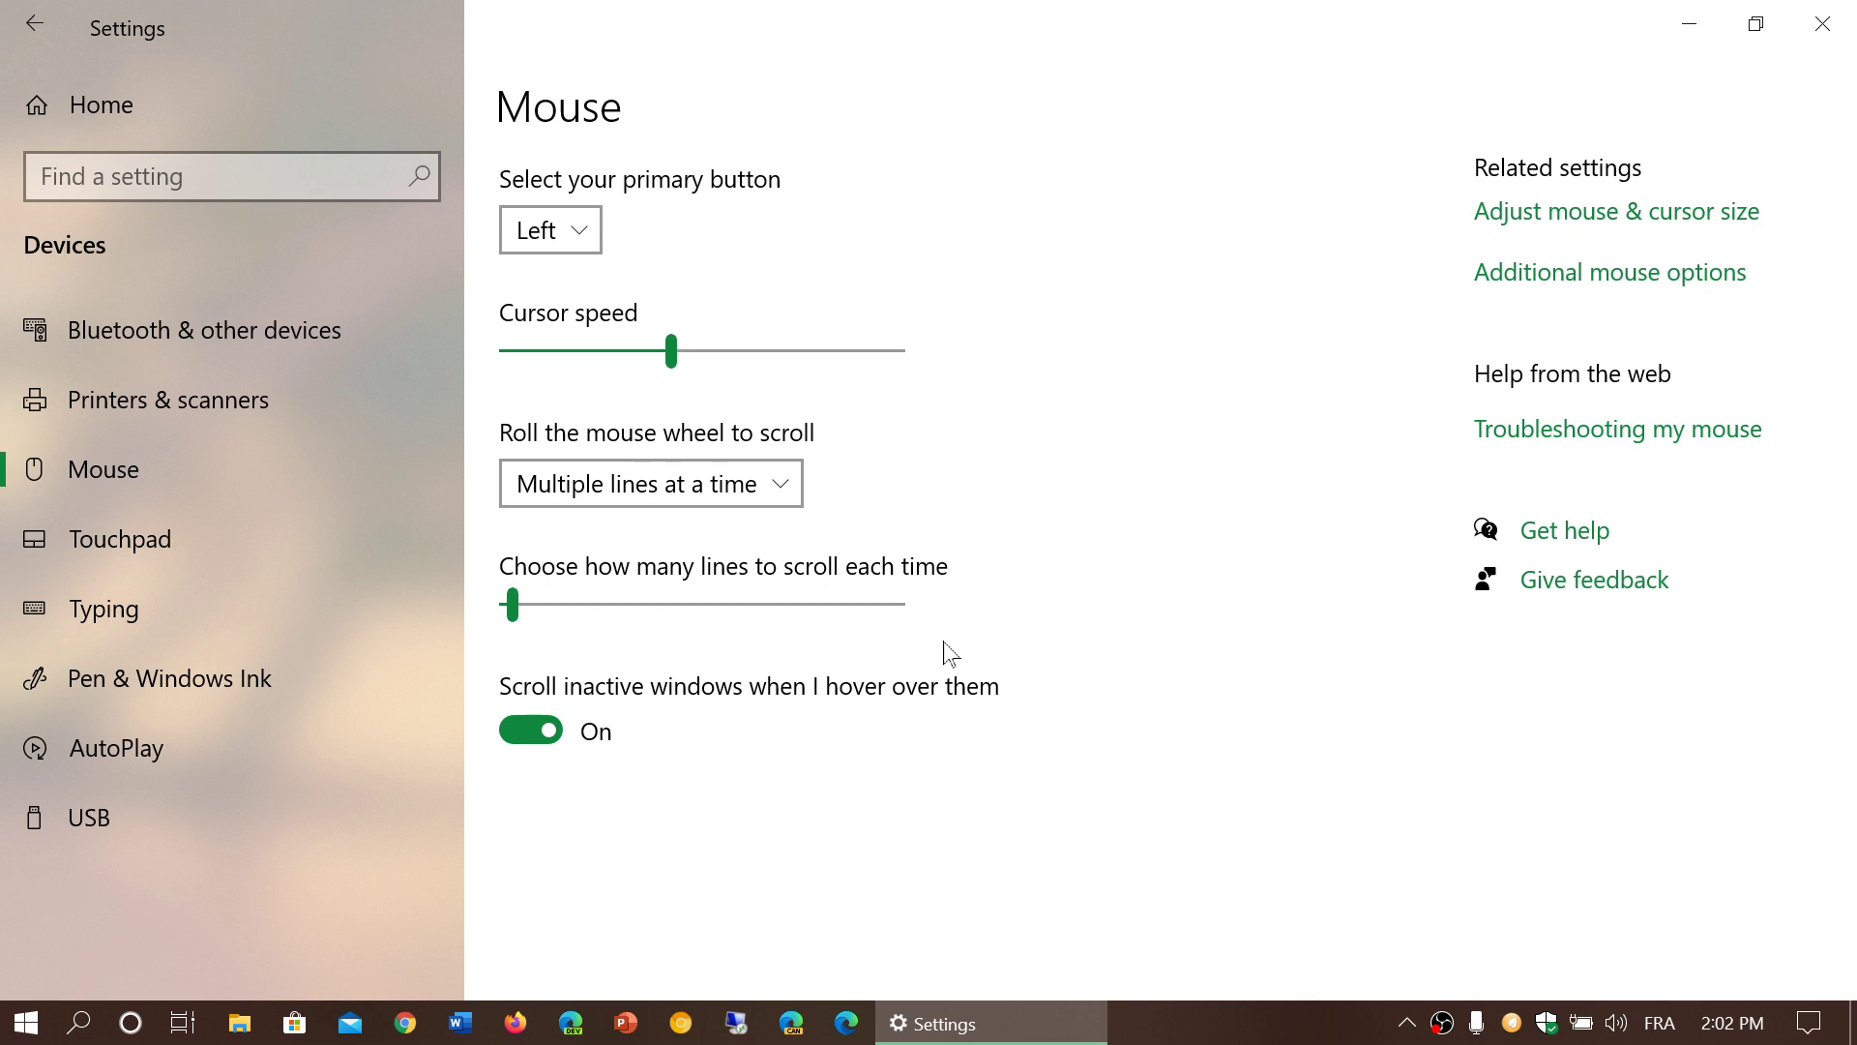
pyautogui.click(728, 493)
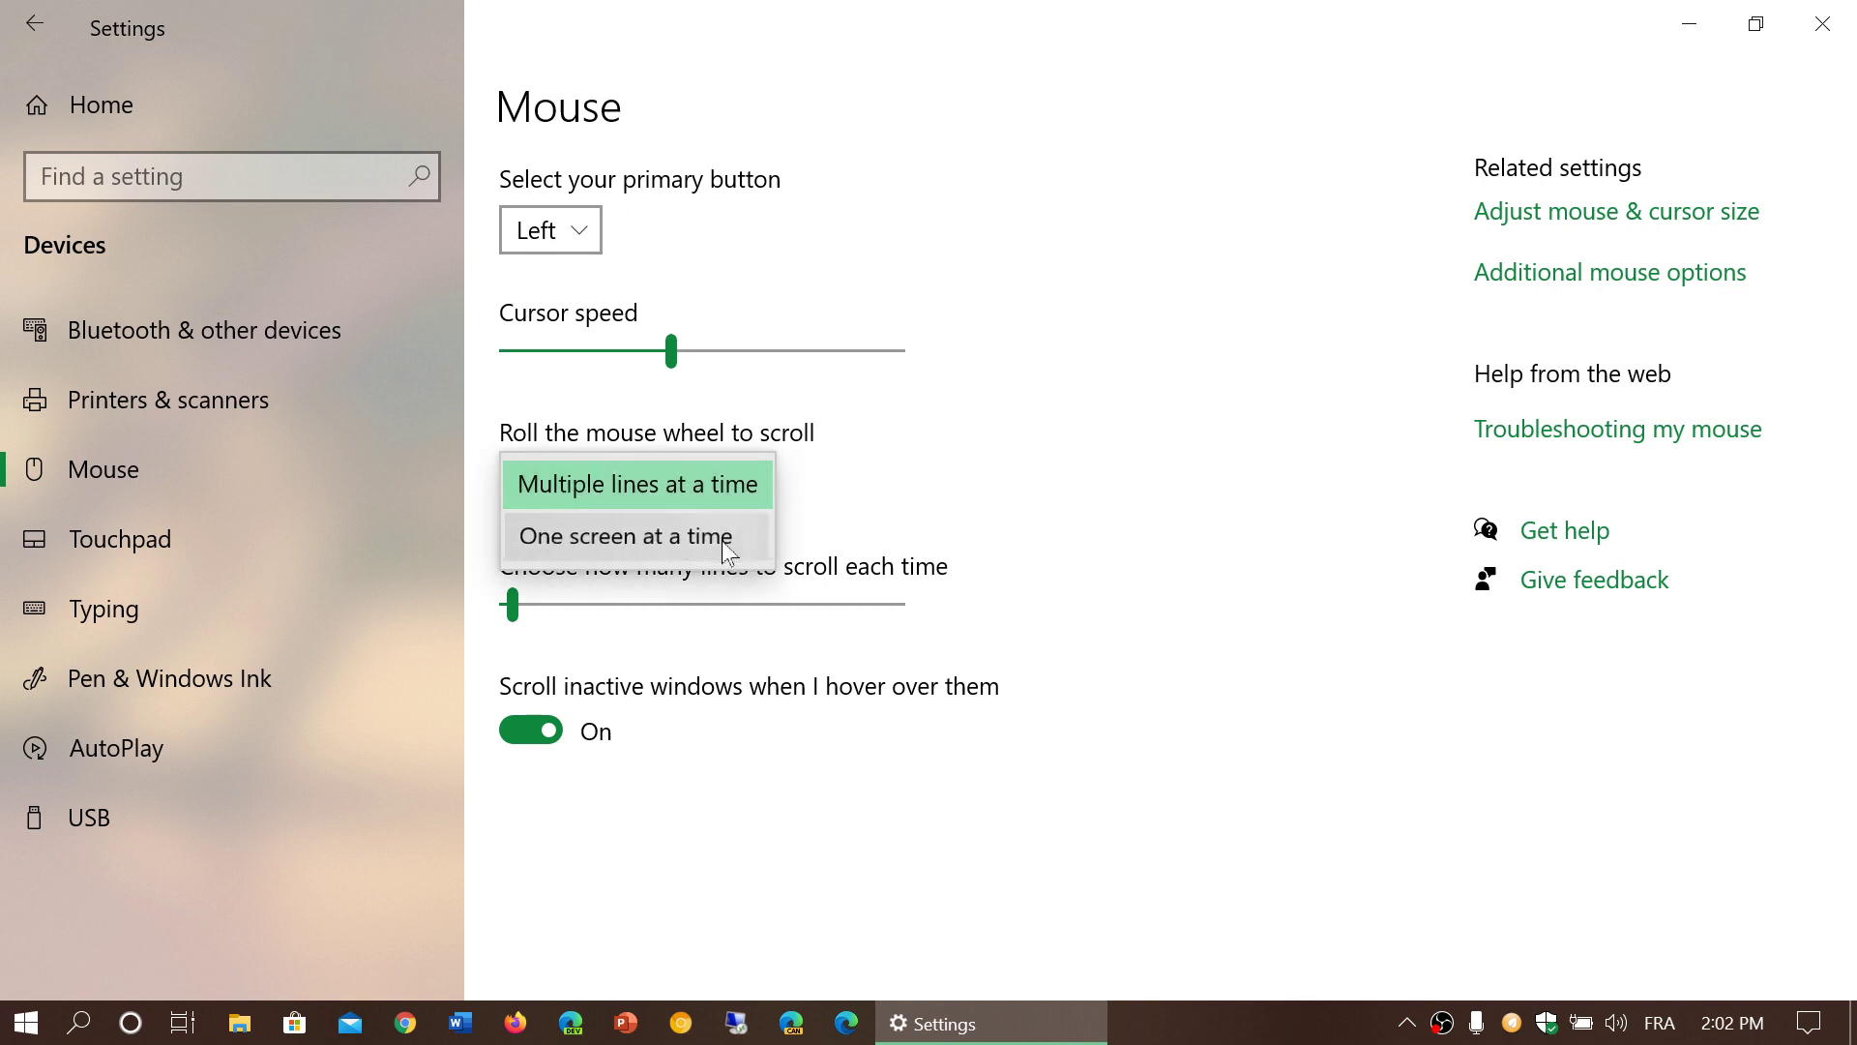
pyautogui.click(727, 538)
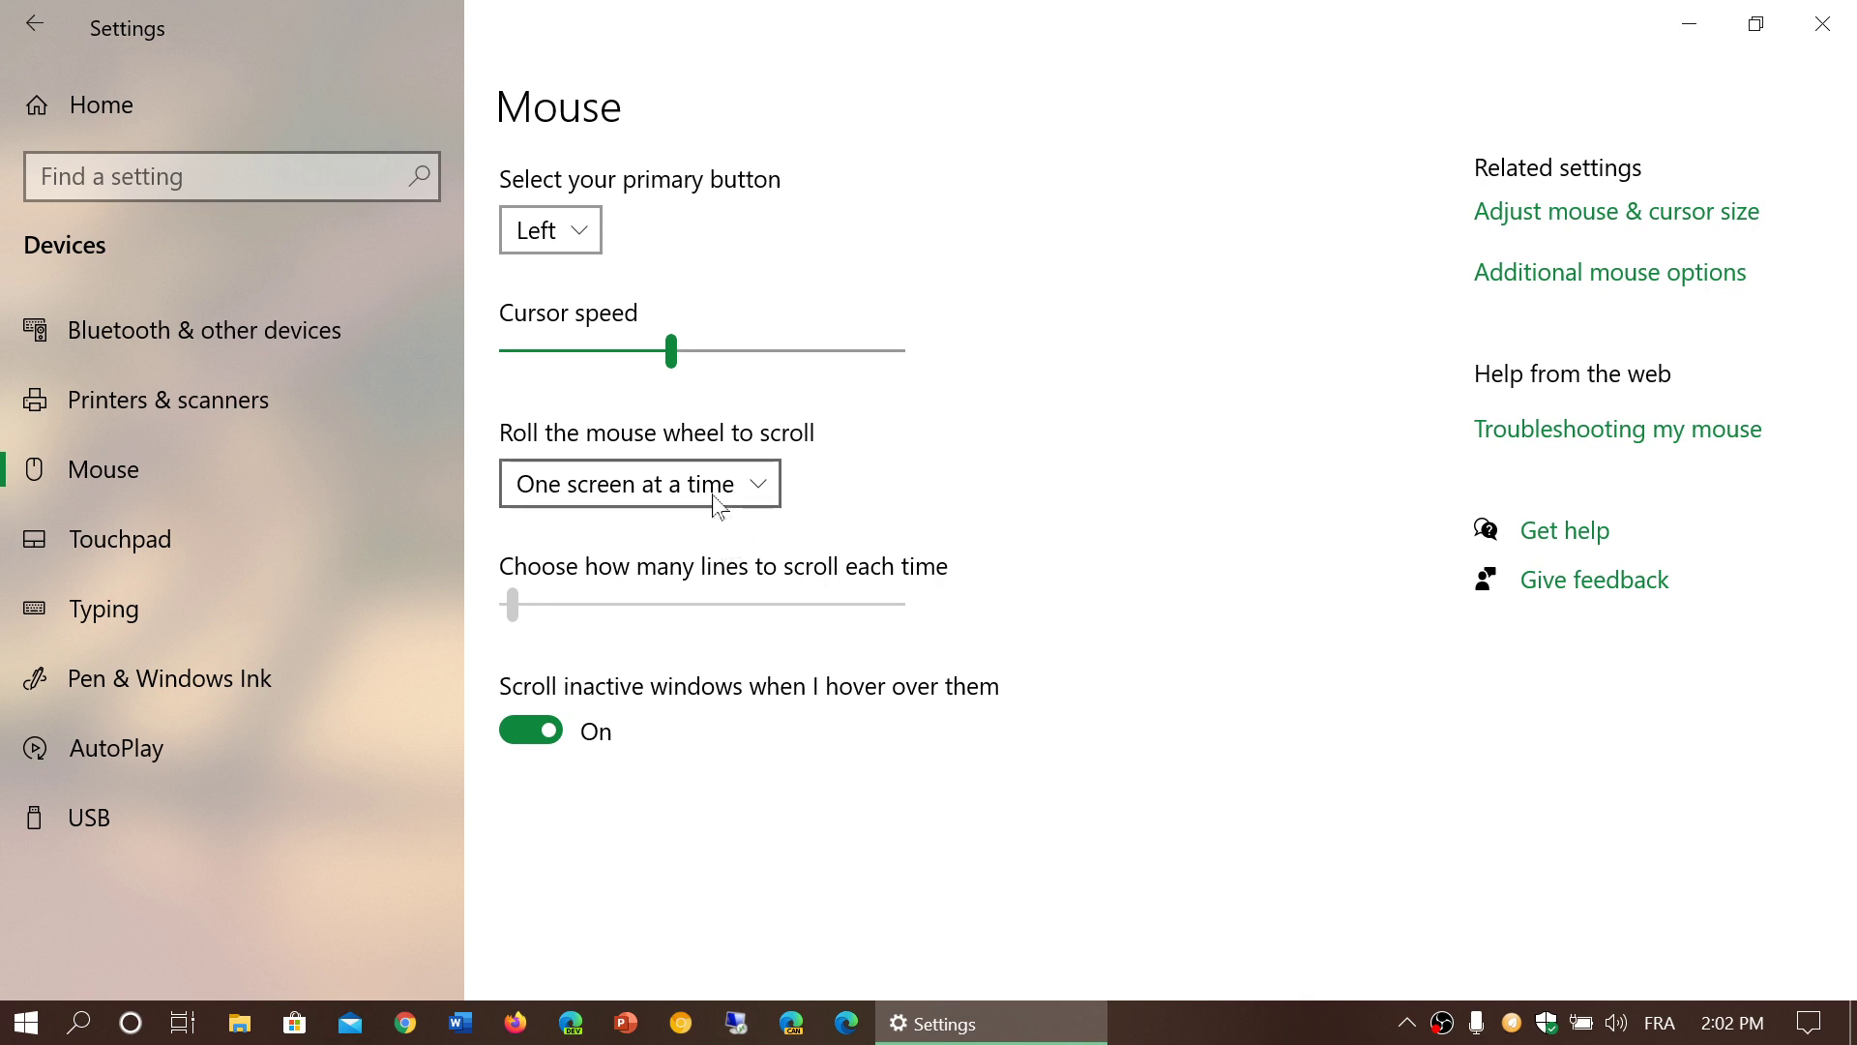
pyautogui.click(743, 497)
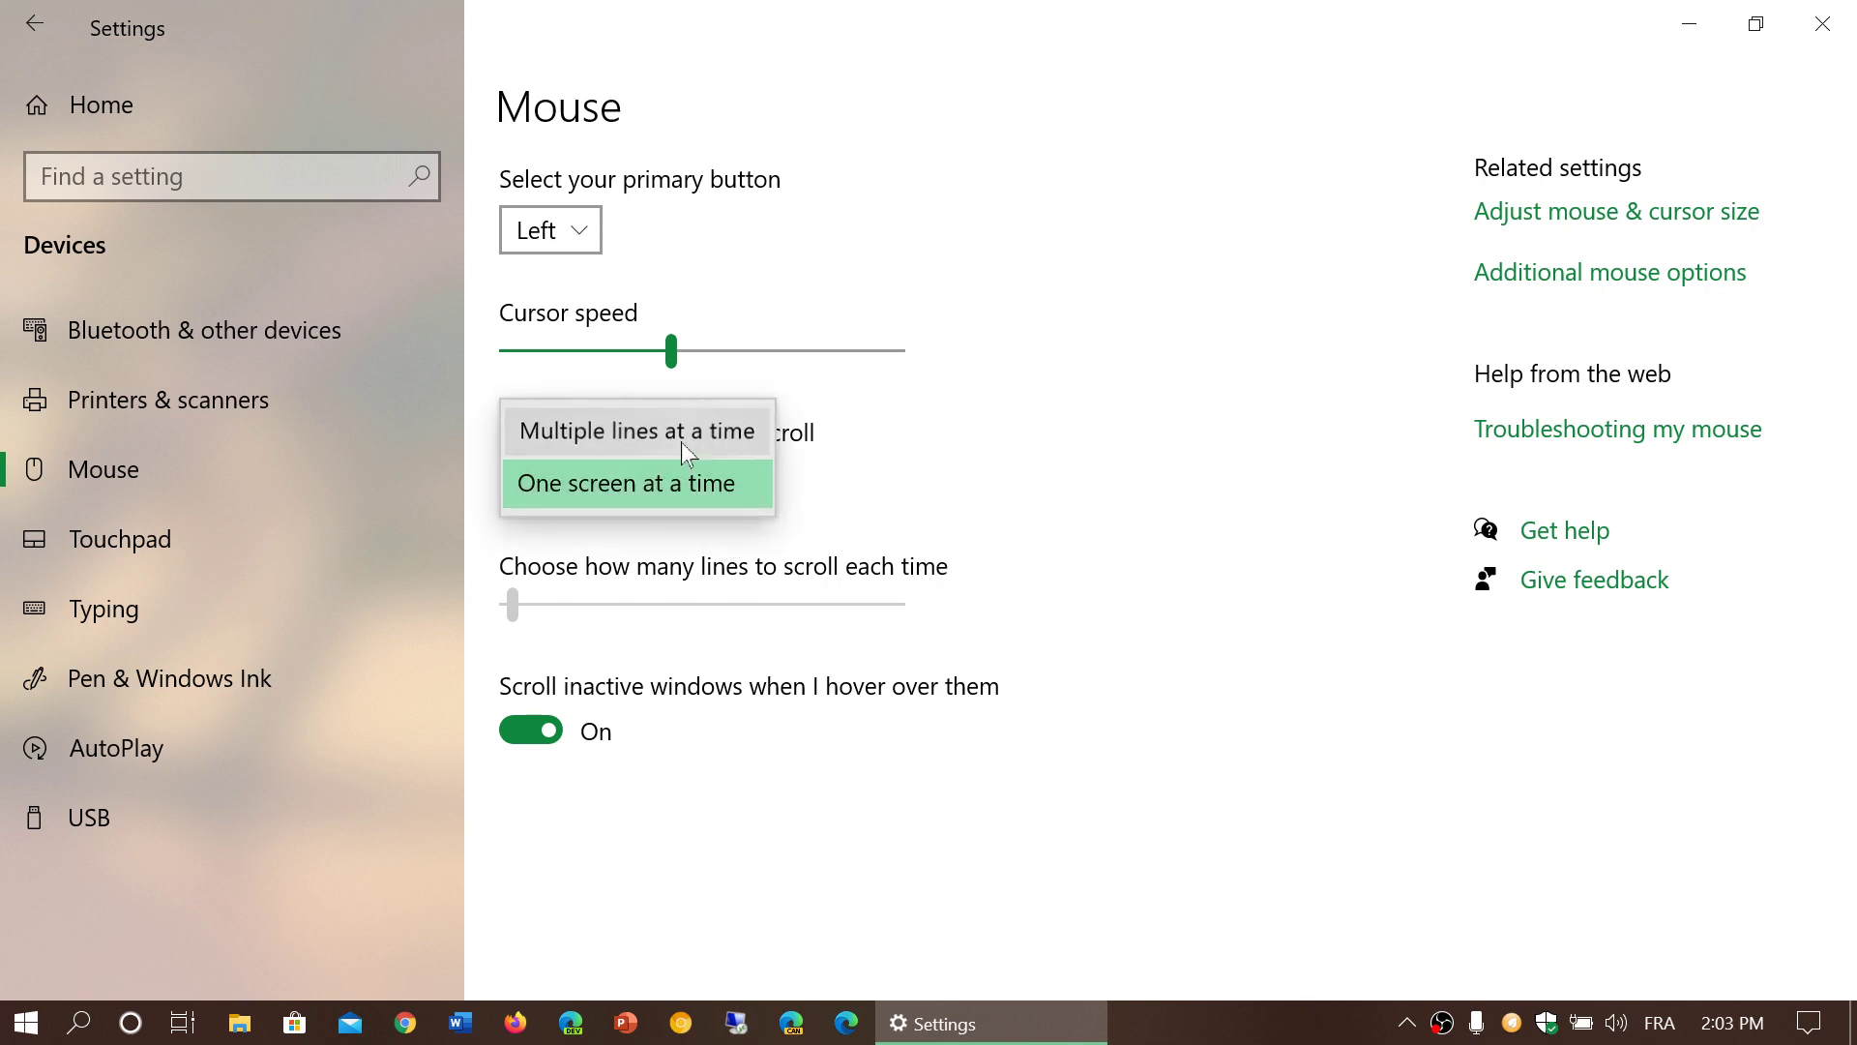
pyautogui.click(681, 443)
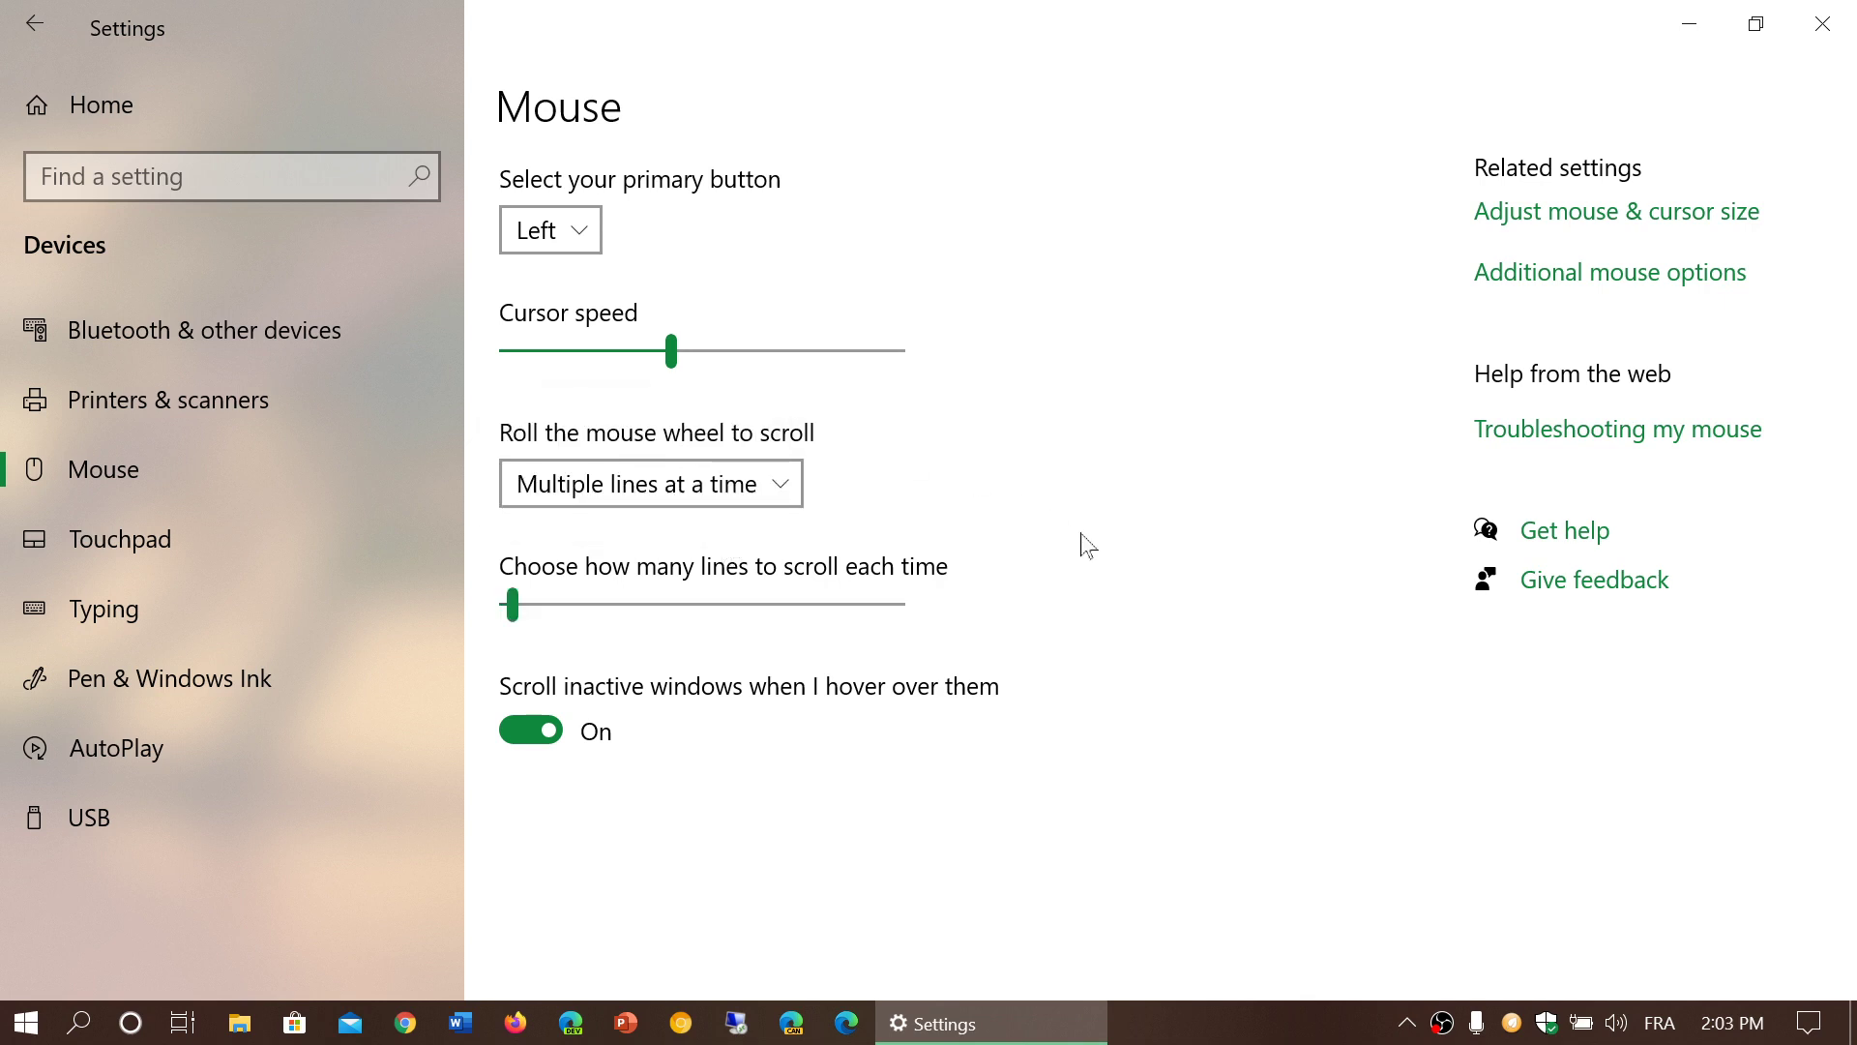
pyautogui.click(758, 485)
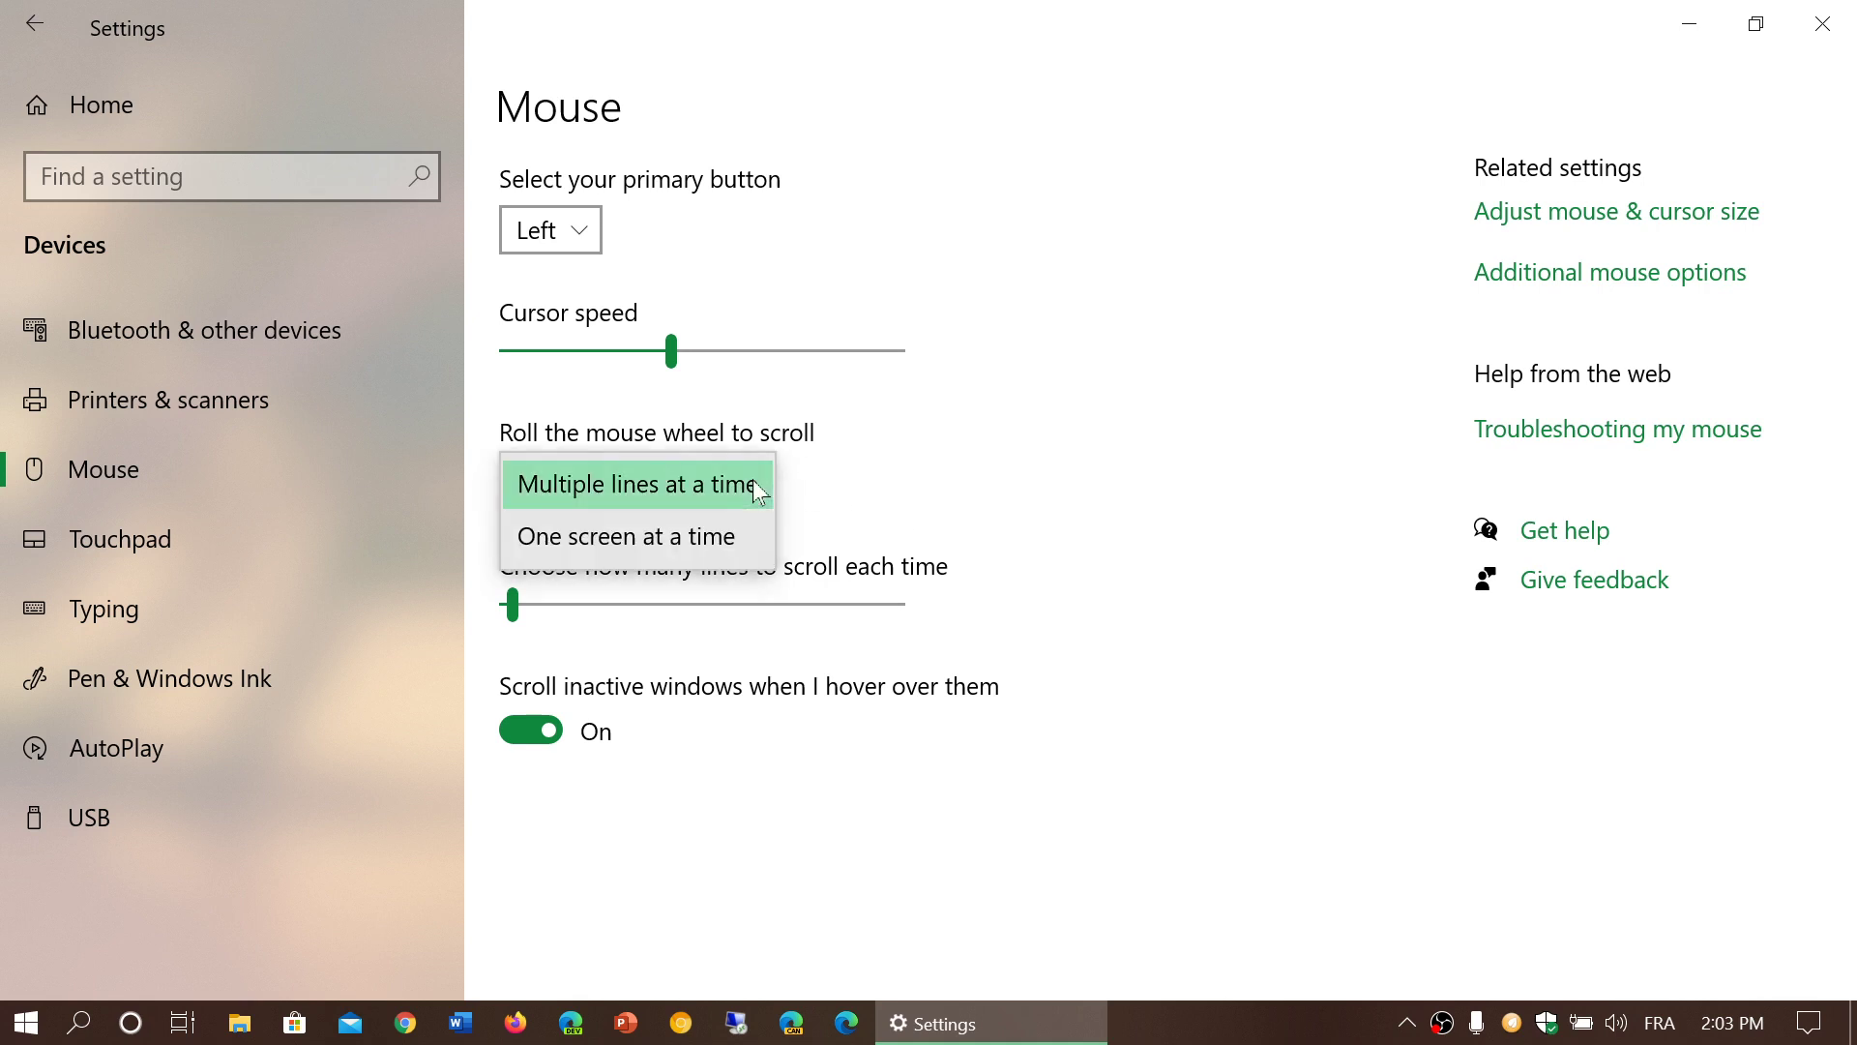
pyautogui.click(722, 537)
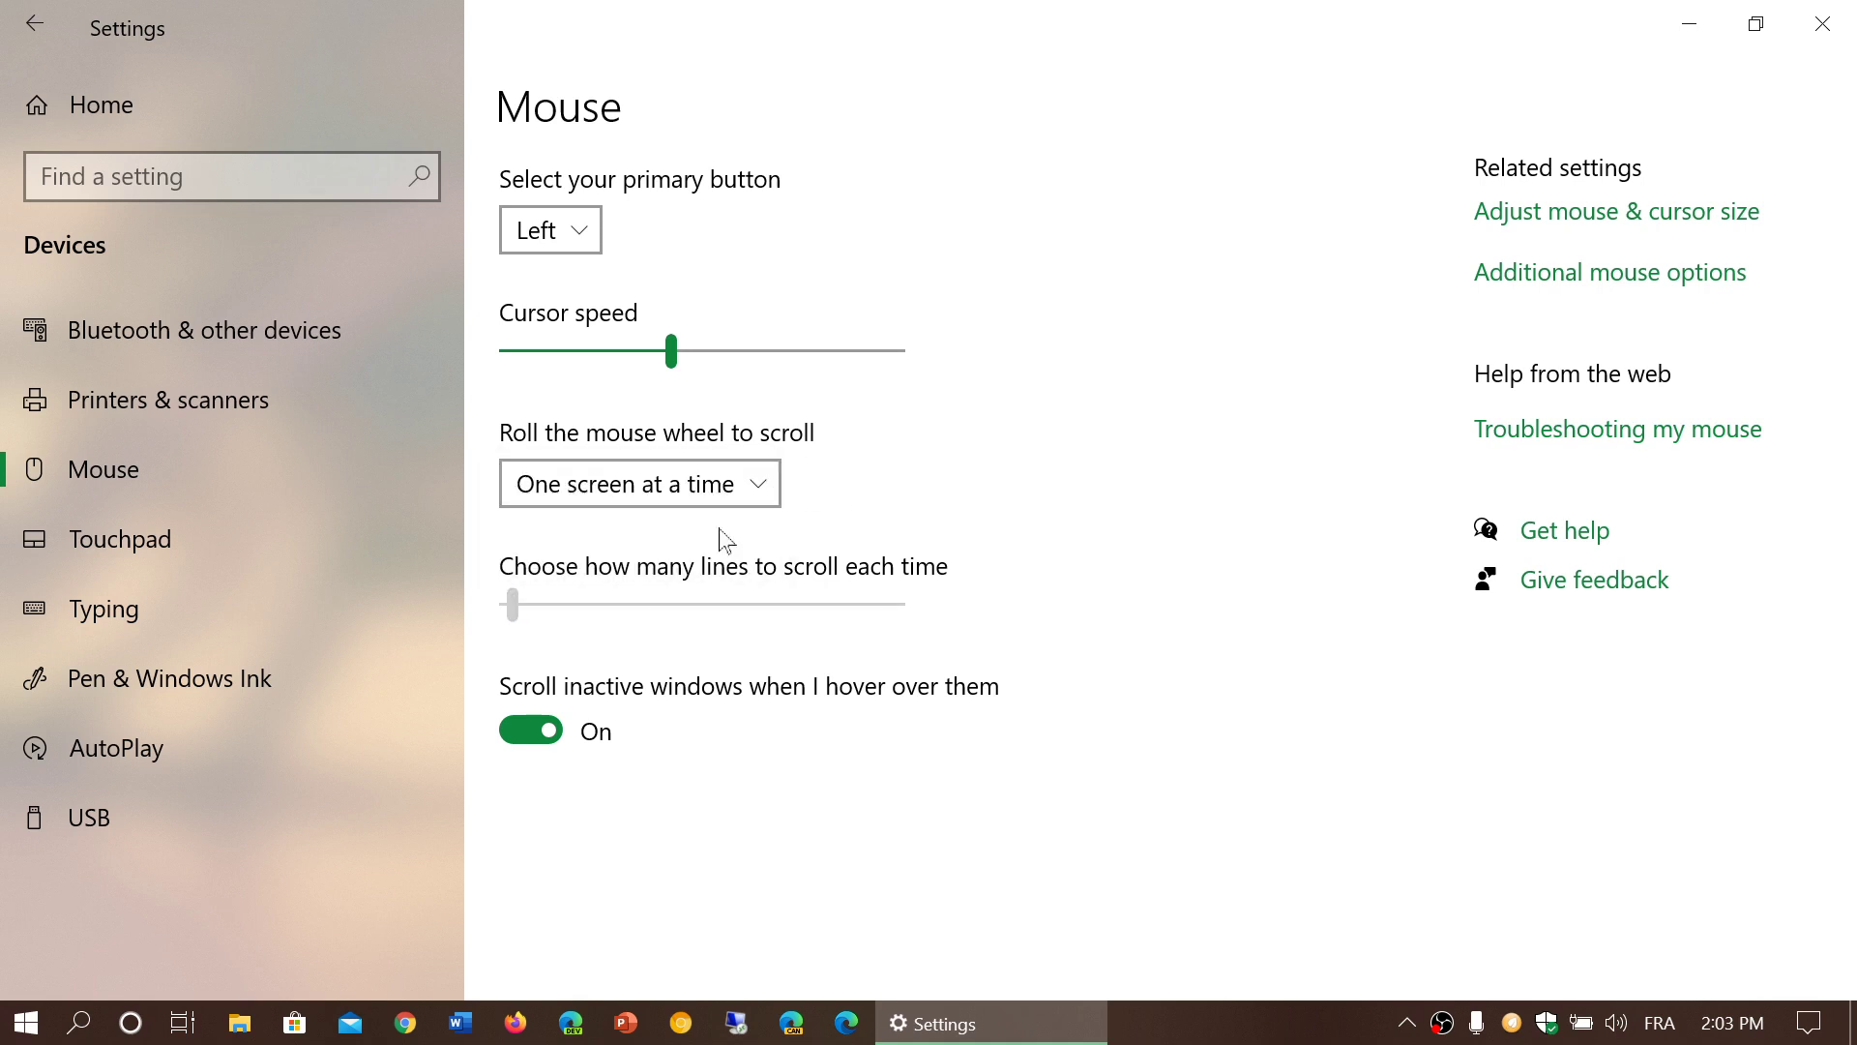
pyautogui.click(722, 467)
# - Set wheel scrolling to multiple lines, restore Edge to a window, and bring Mouse settings forward
pyautogui.click(729, 427)
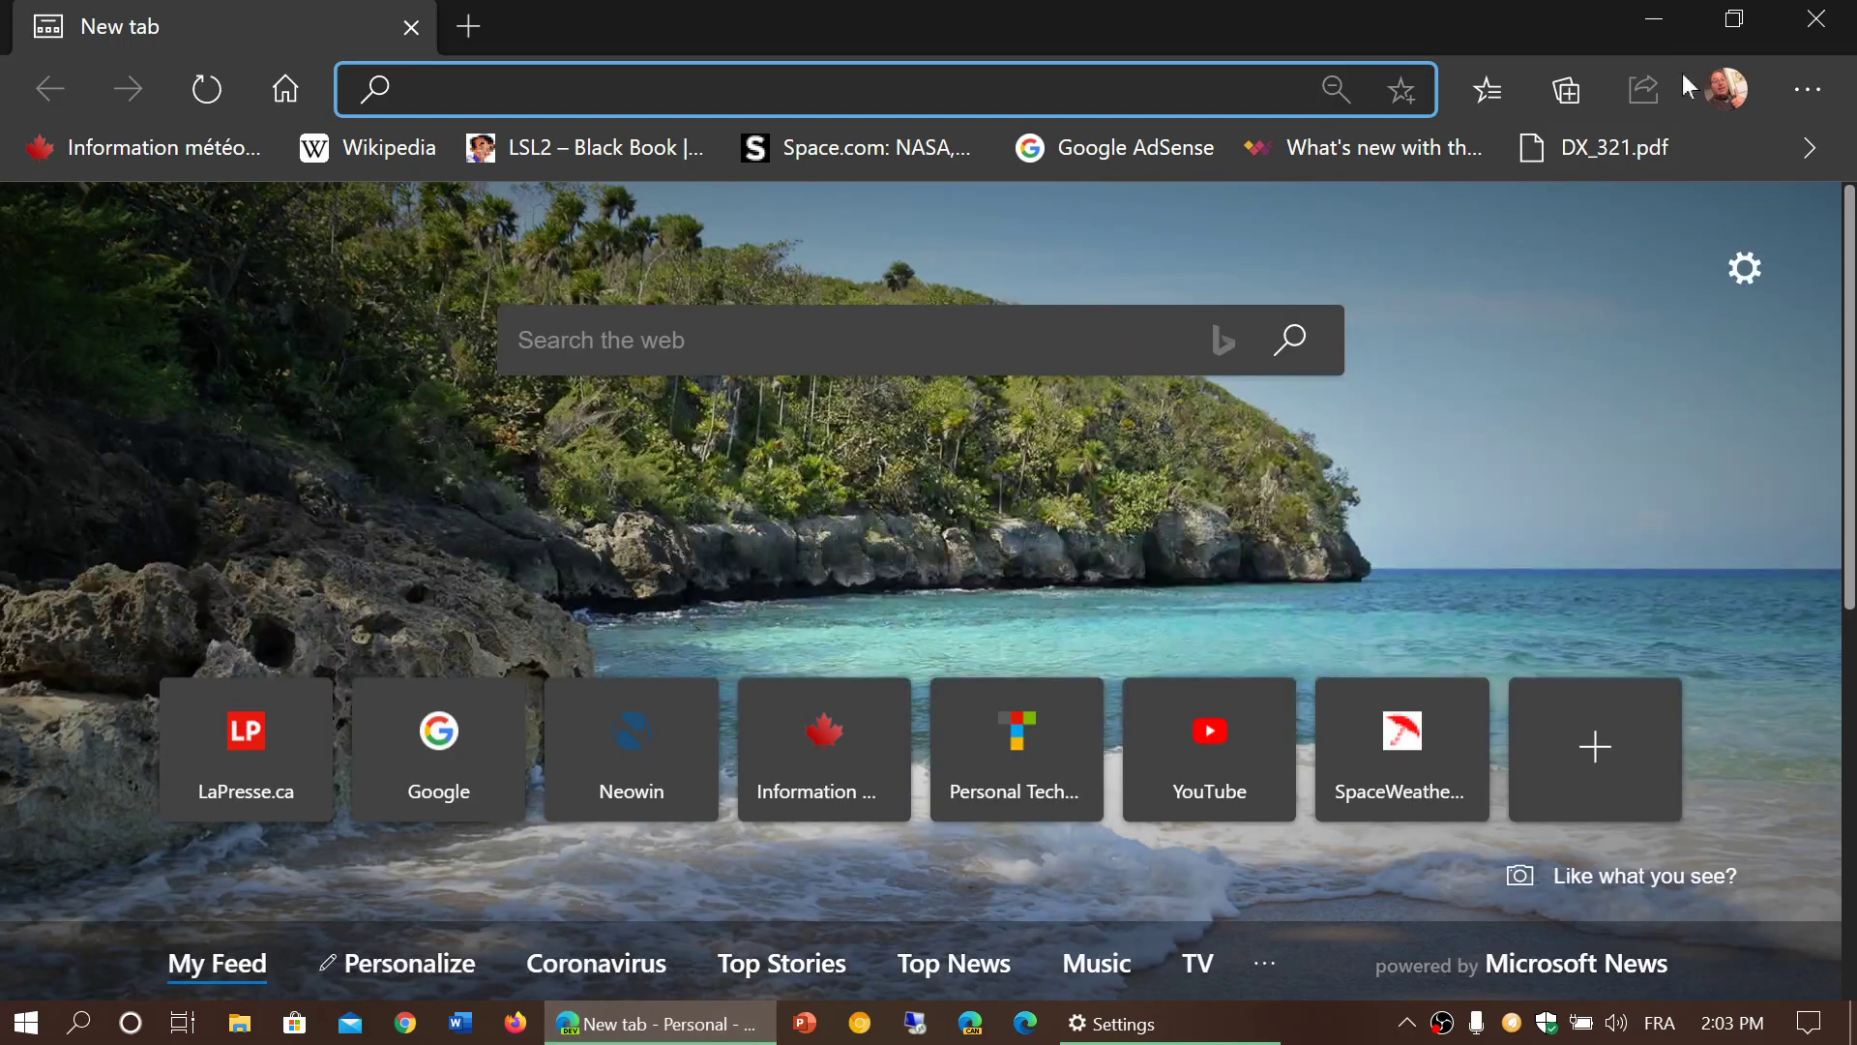
pyautogui.click(1736, 20)
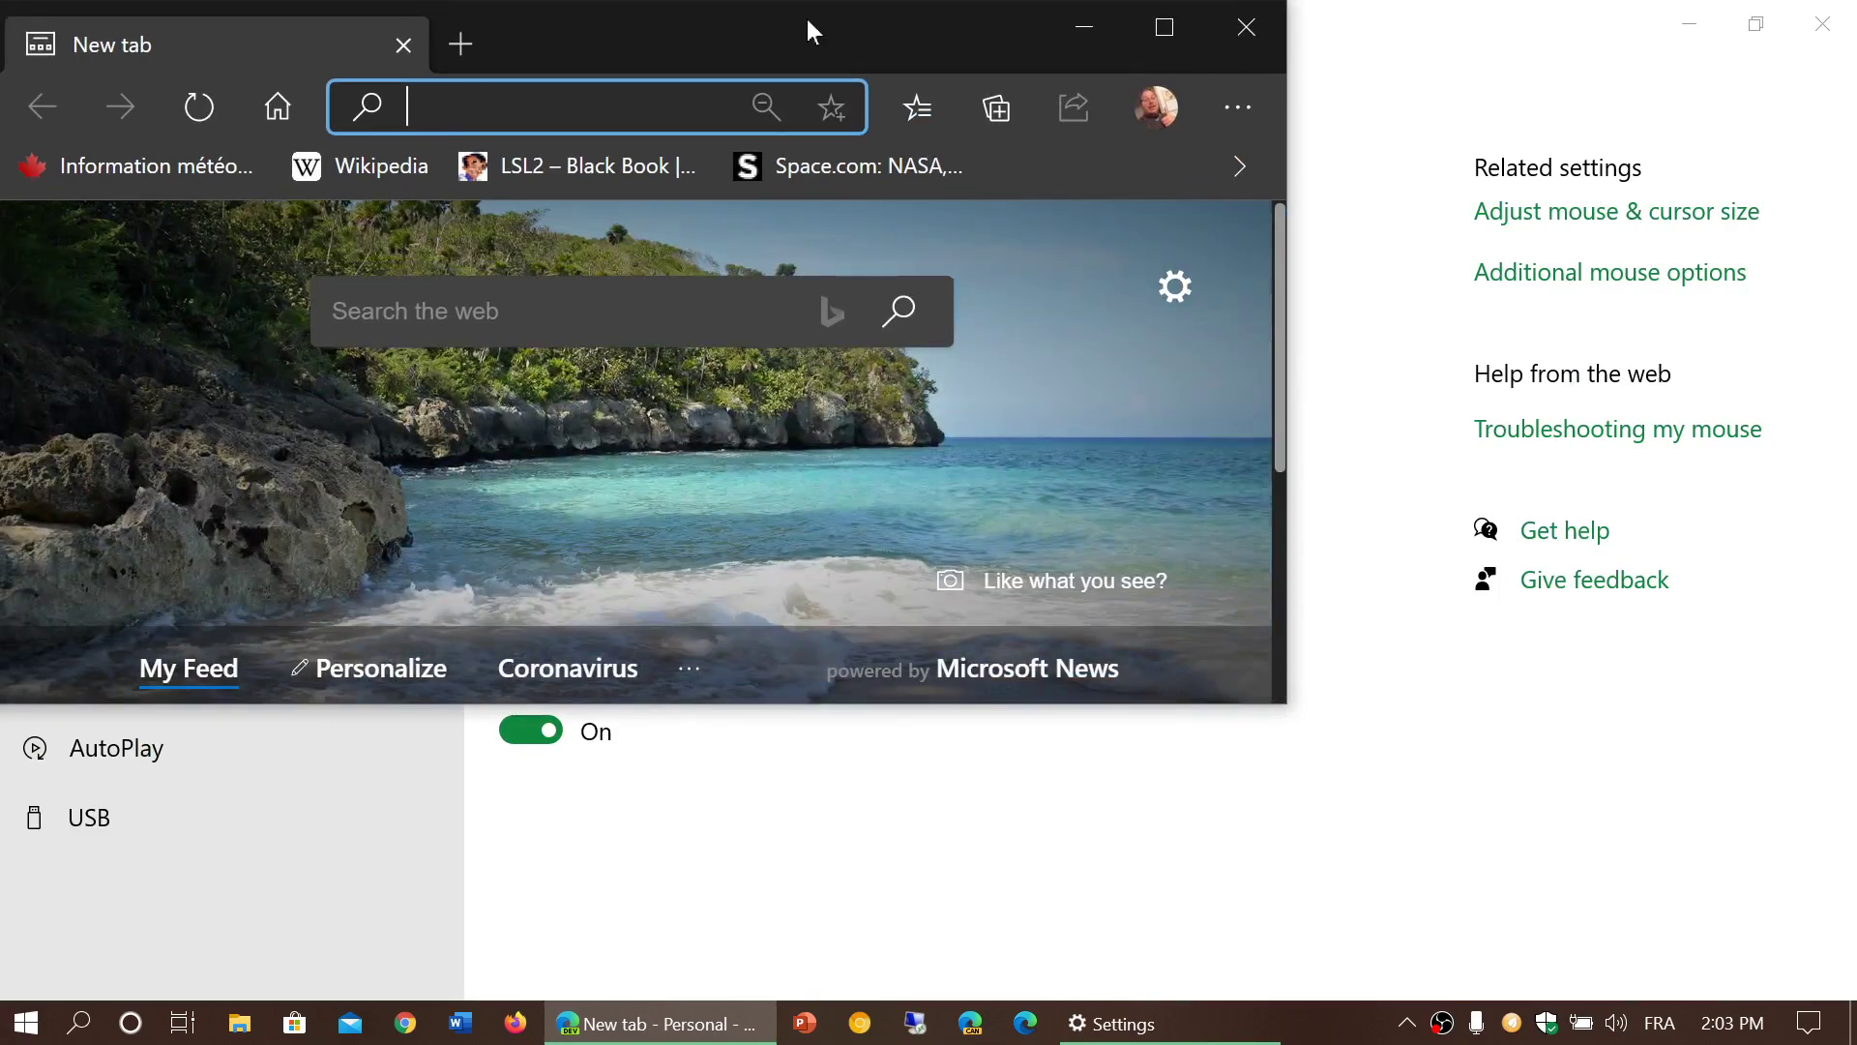
pyautogui.moveTo(806, 19); pyautogui.dragTo(919, 257)
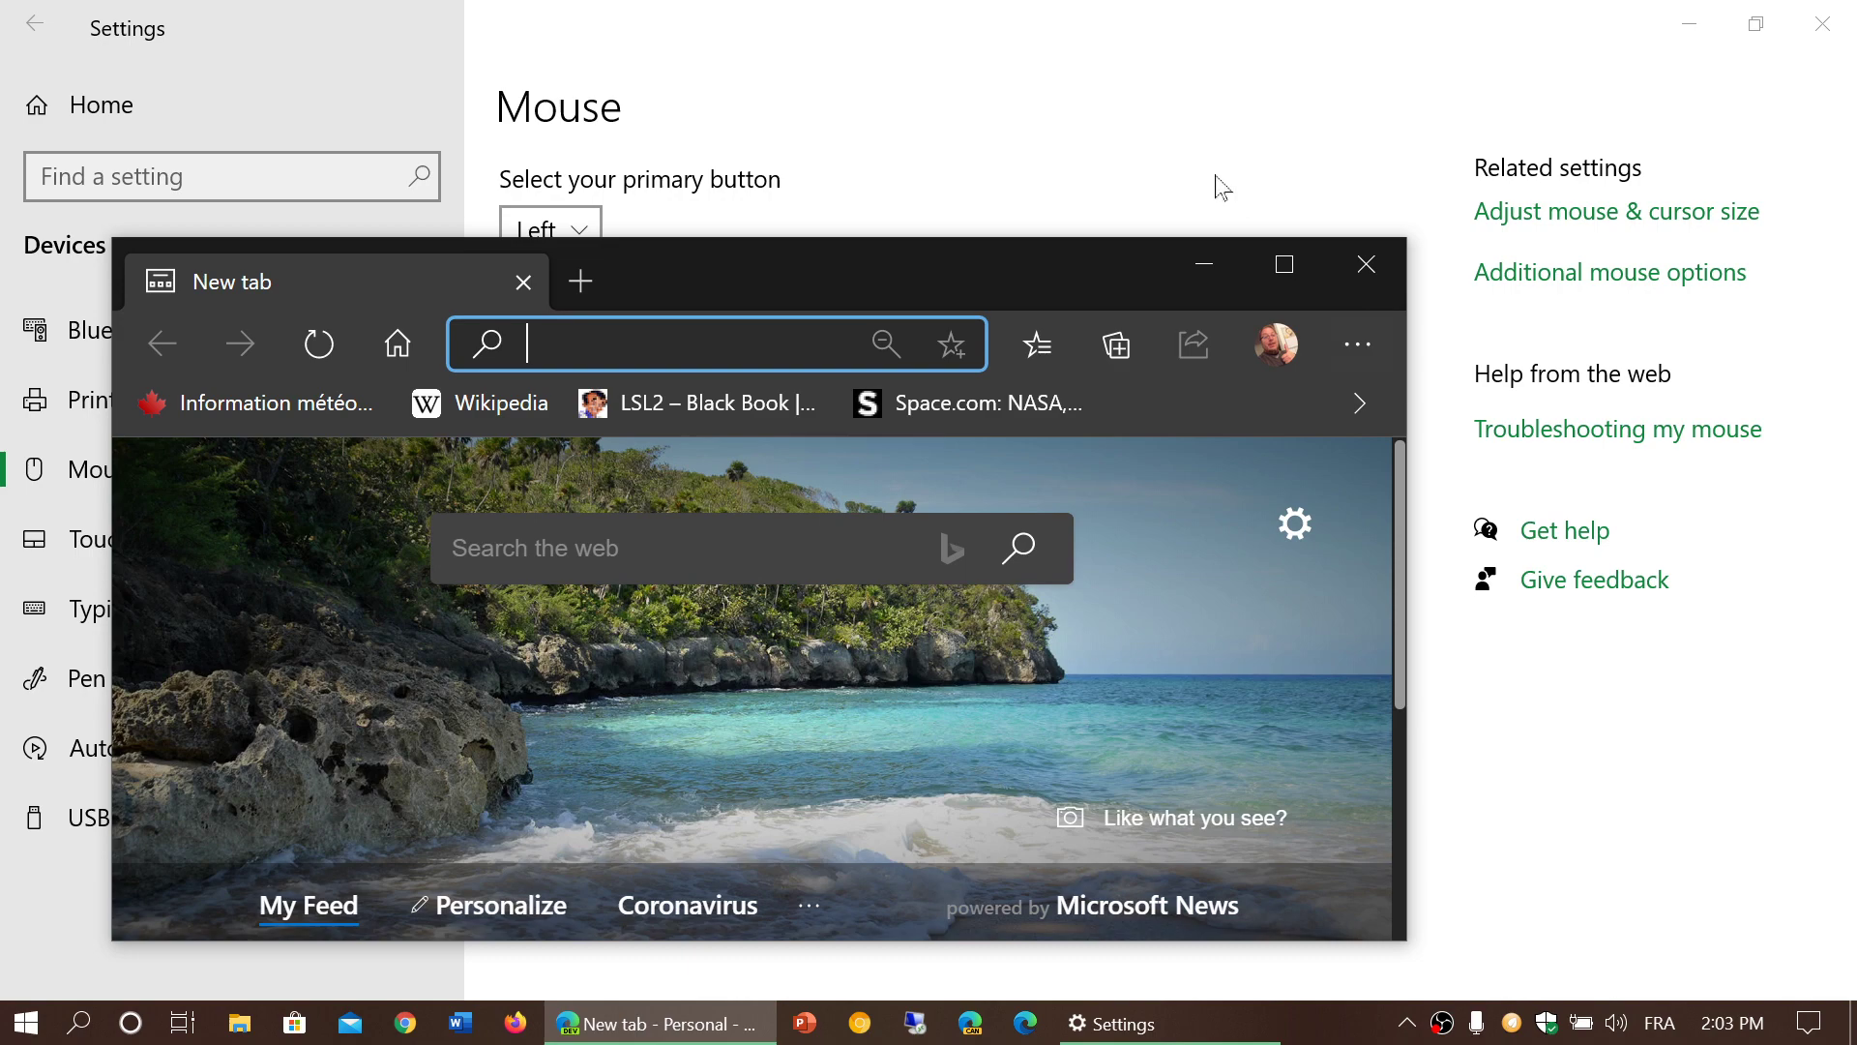
pyautogui.click(1186, 76)
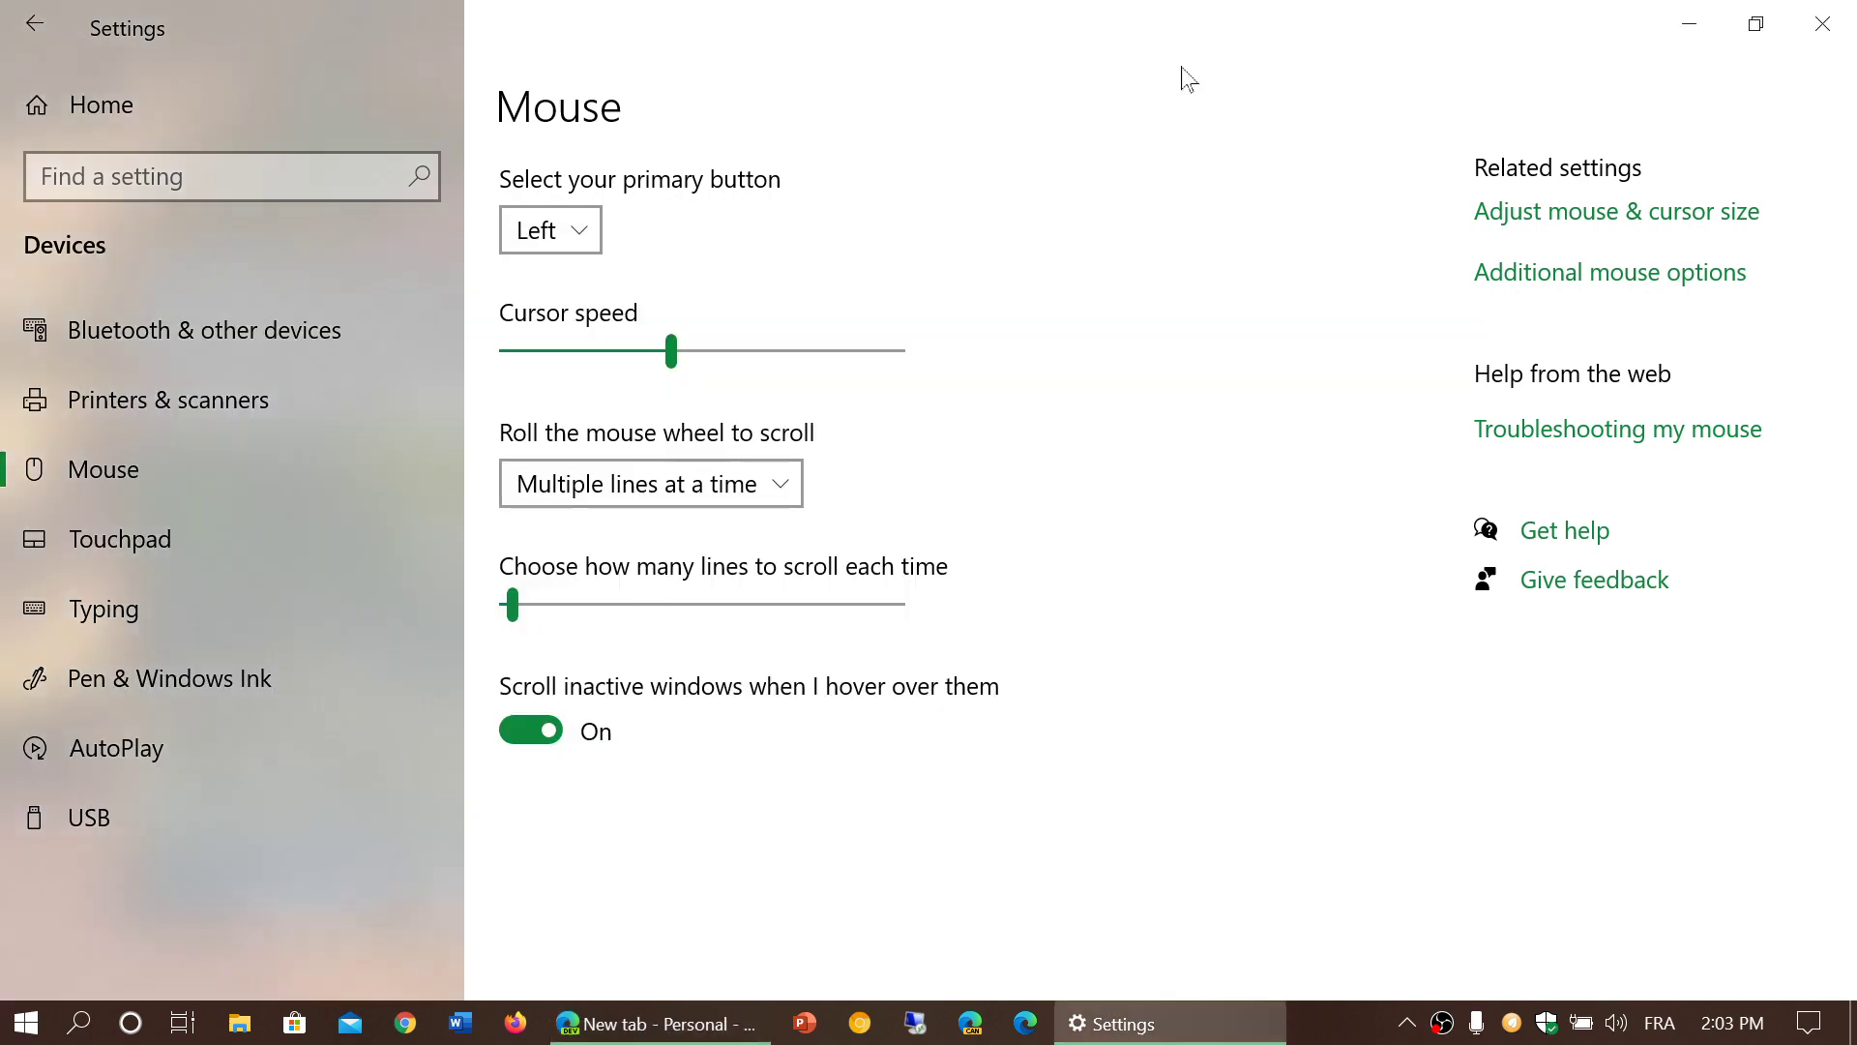
pyautogui.click(1757, 26)
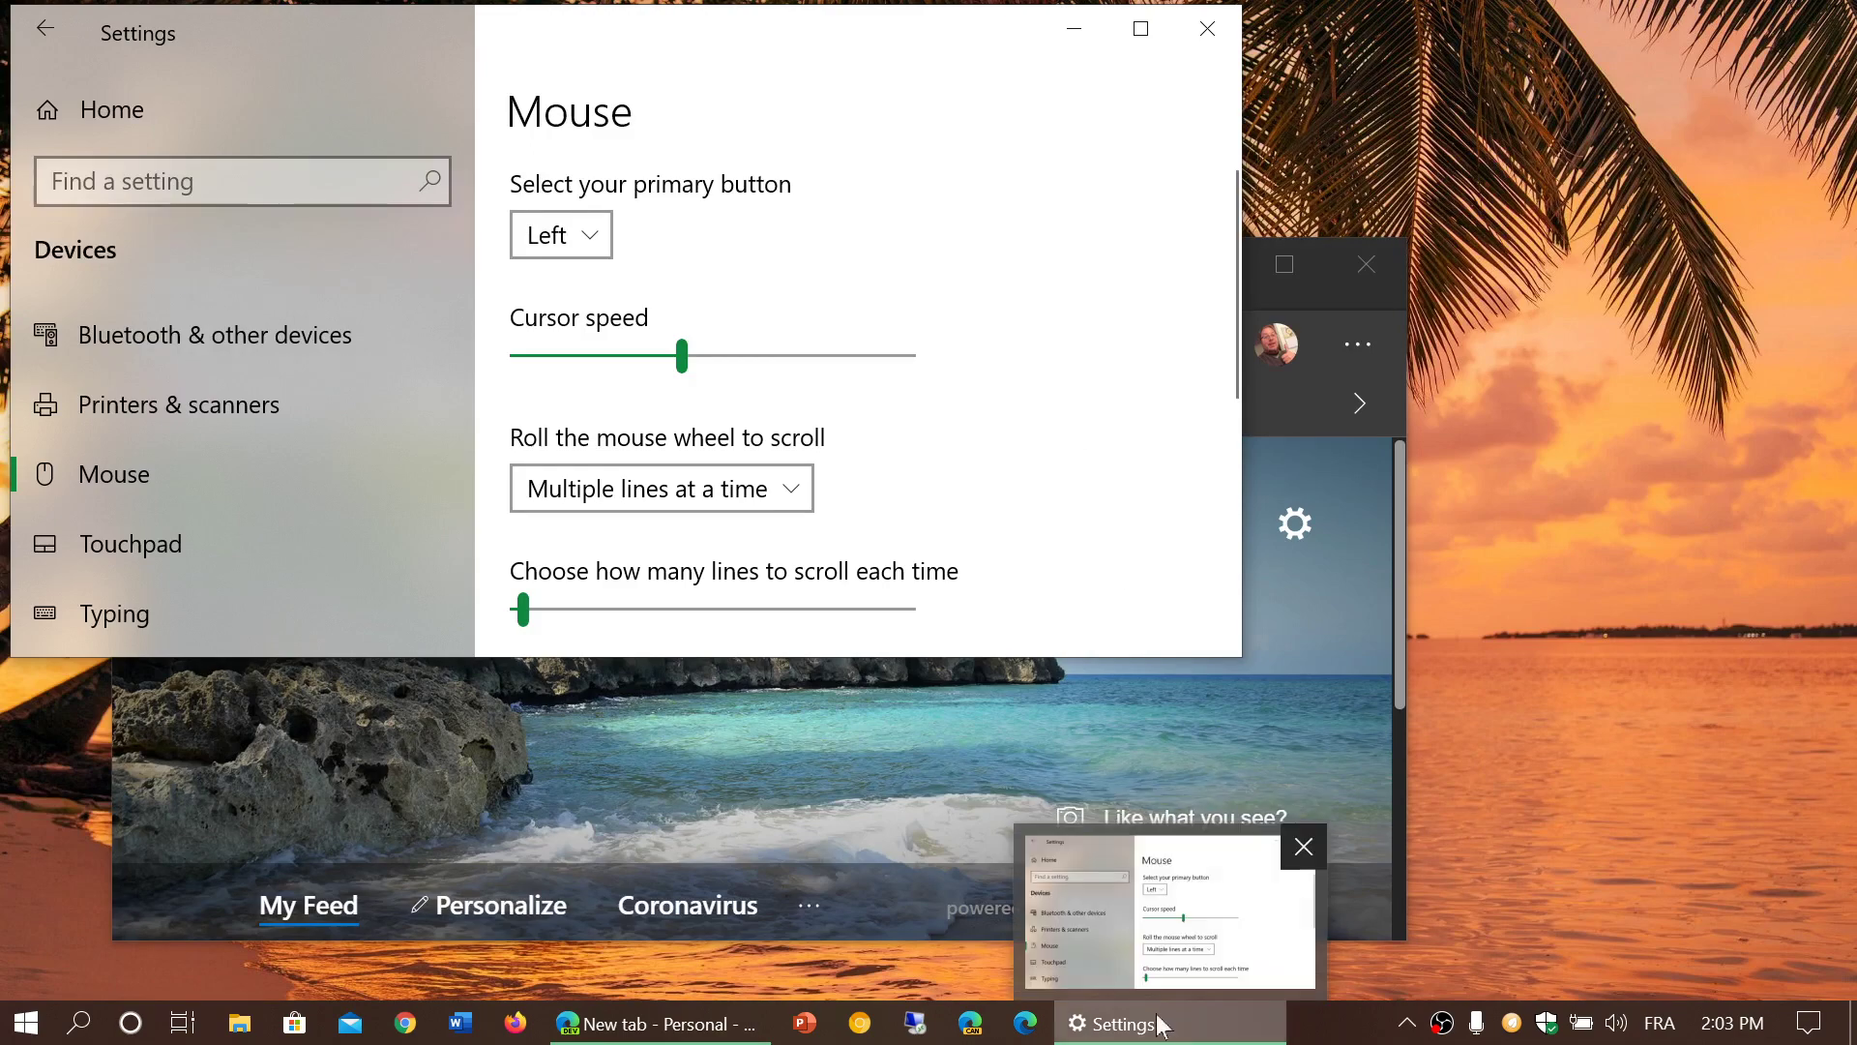
pyautogui.scroll(-3, 891, 438)
pyautogui.scroll(3, 894, 433)
pyautogui.scroll(-3, 894, 437)
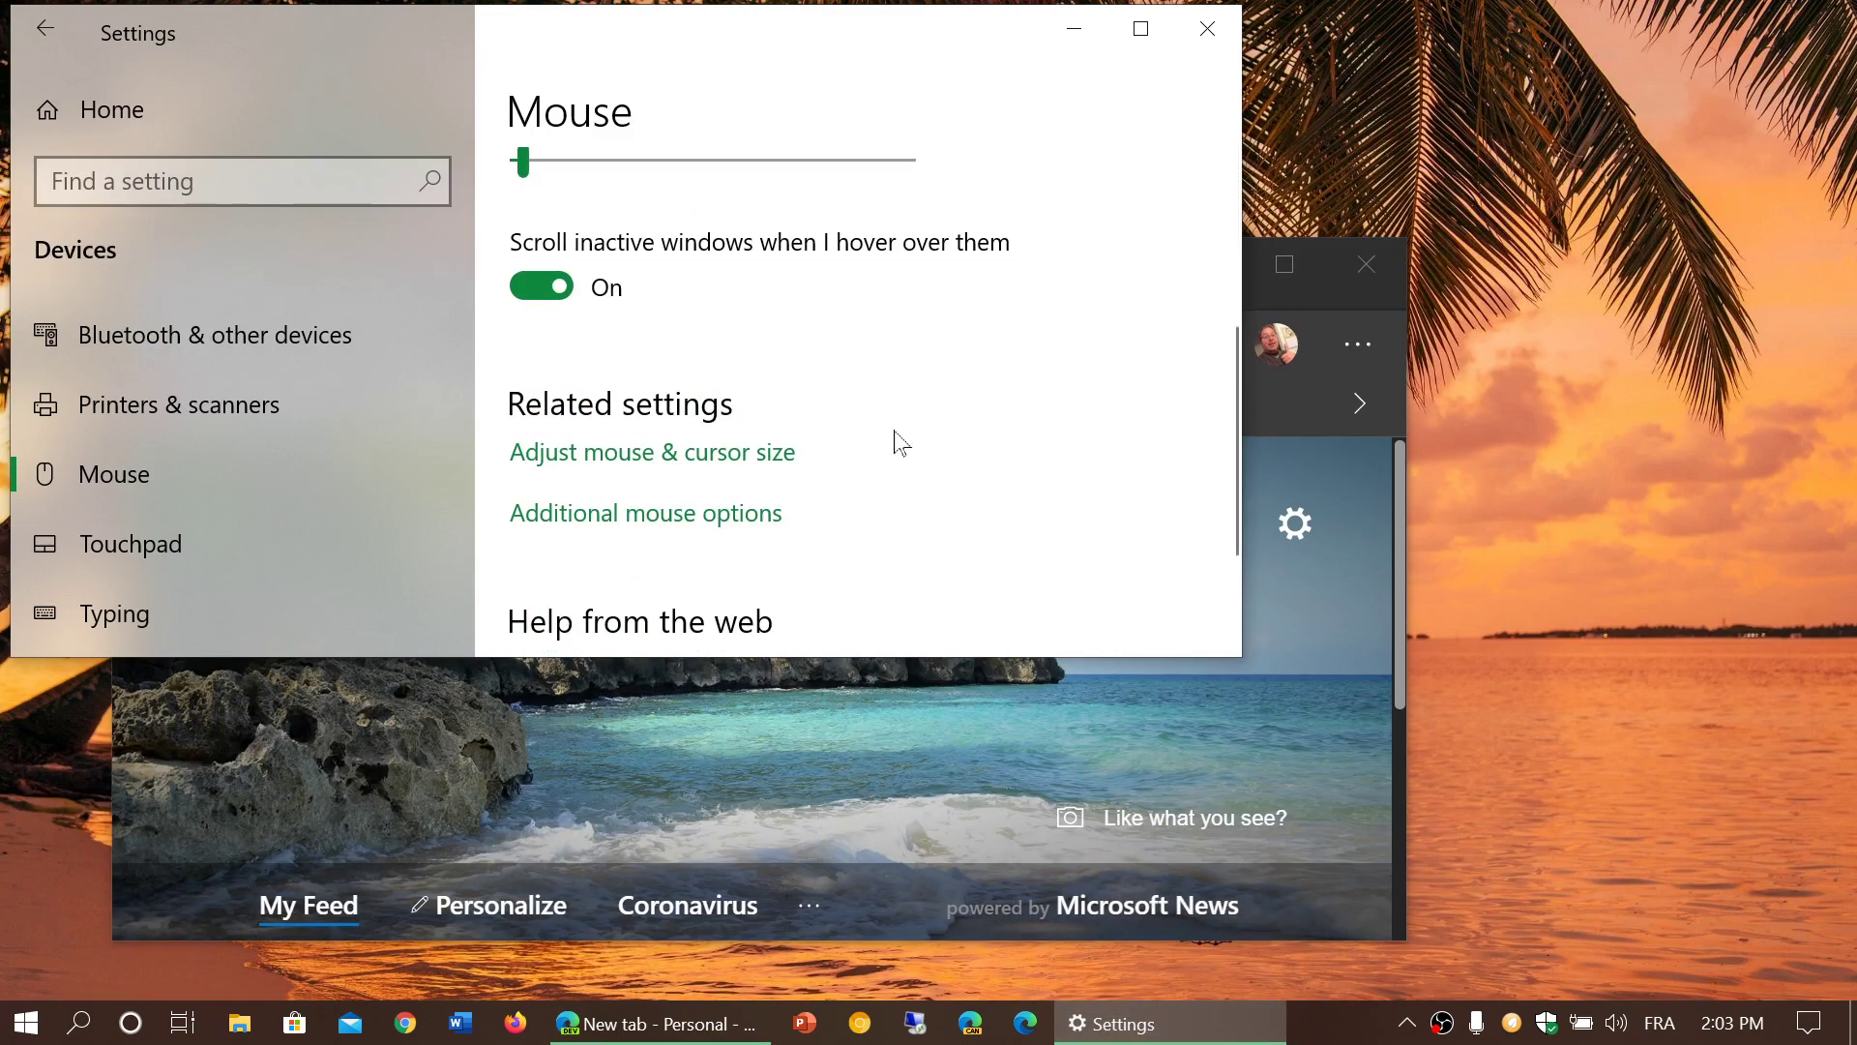
pyautogui.scroll(3, 895, 437)
pyautogui.scroll(-3, 894, 437)
pyautogui.scroll(3, 895, 437)
pyautogui.scroll(-3, 899, 443)
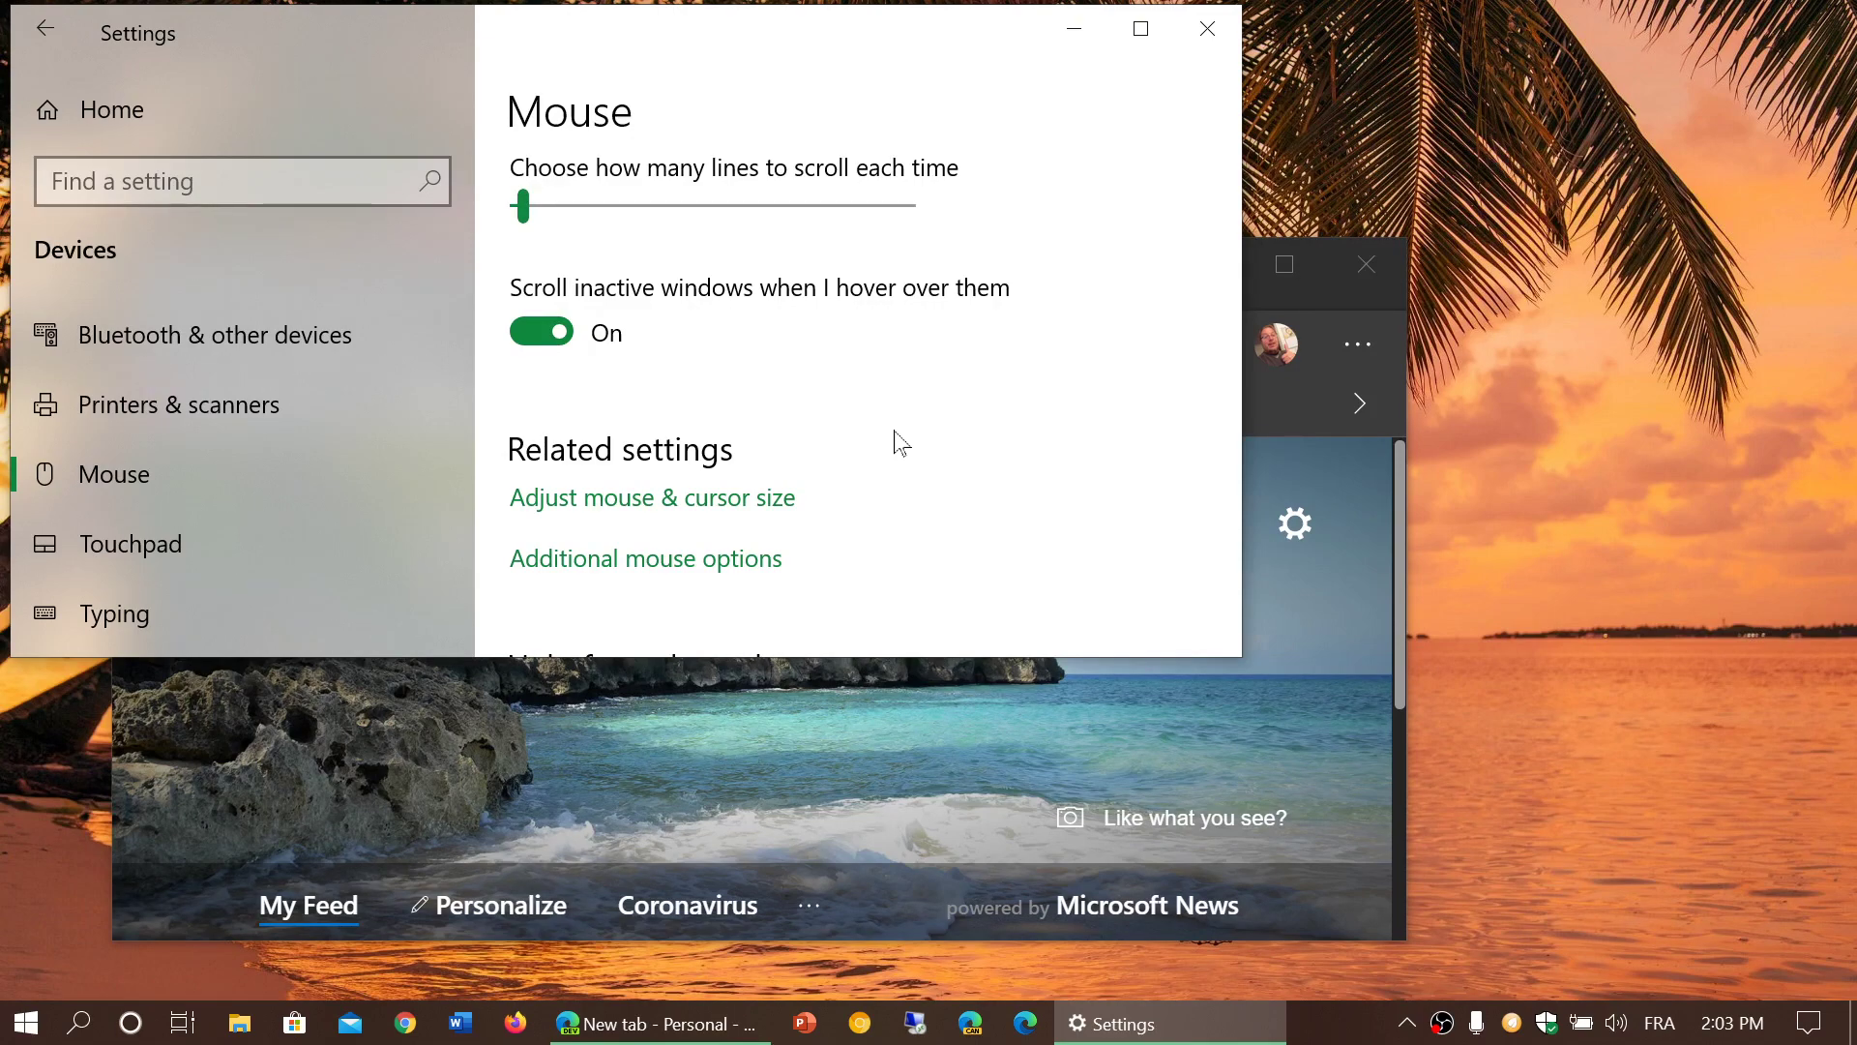
pyautogui.scroll(-3, 899, 443)
pyautogui.scroll(5, 899, 443)
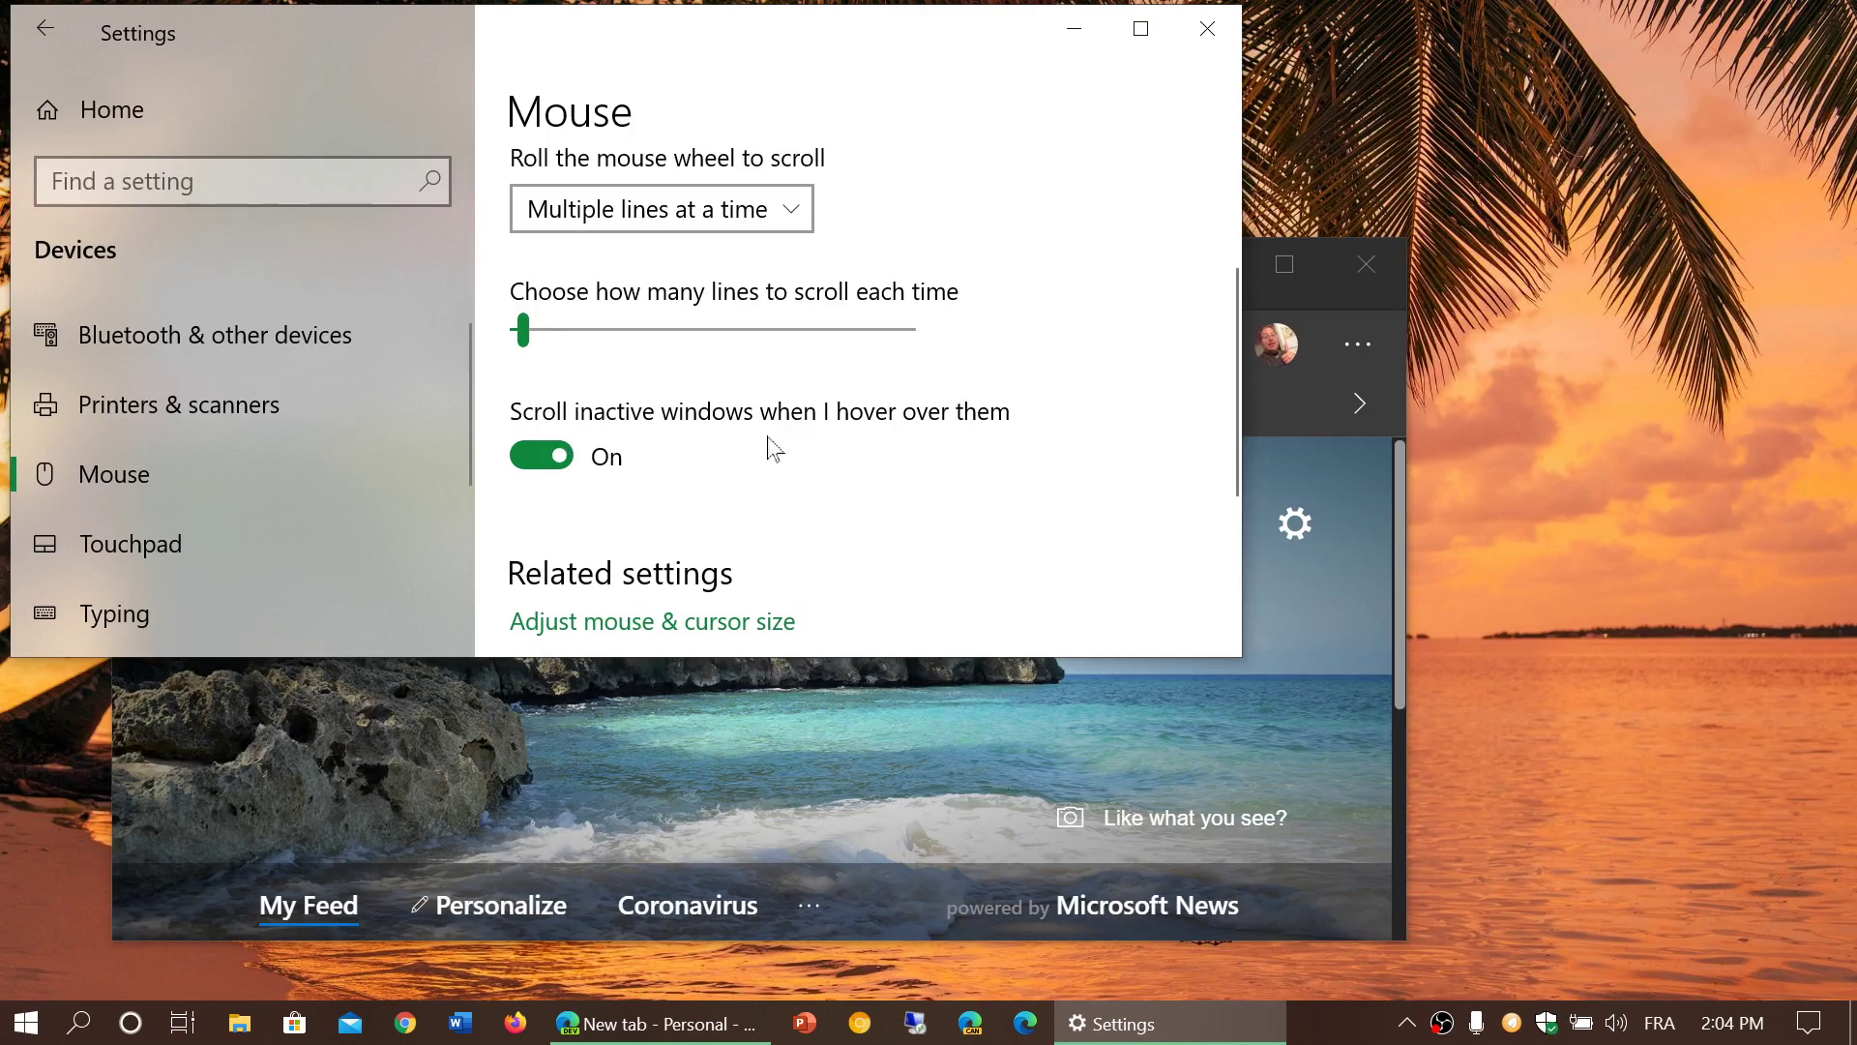
pyautogui.scroll(-3, 1061, 781)
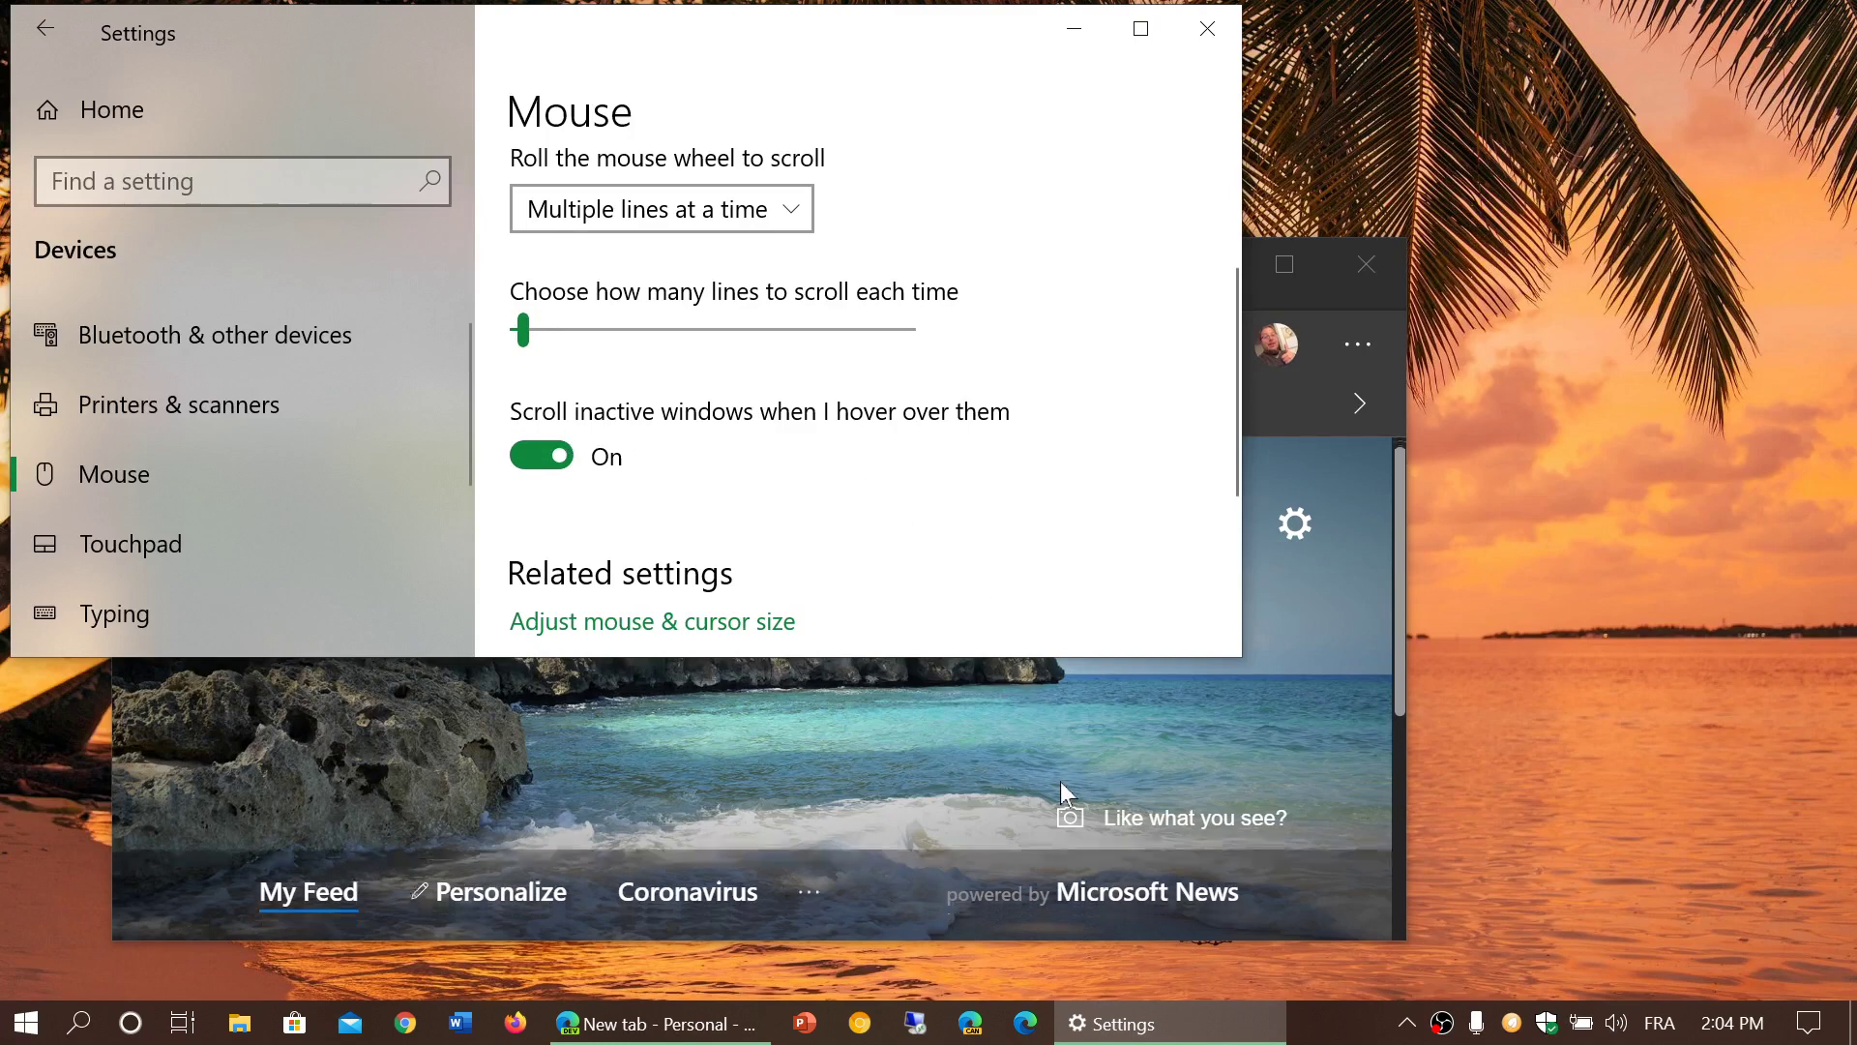
pyautogui.scroll(3, 1060, 781)
pyautogui.scroll(-2, 1060, 781)
pyautogui.scroll(6, 1060, 782)
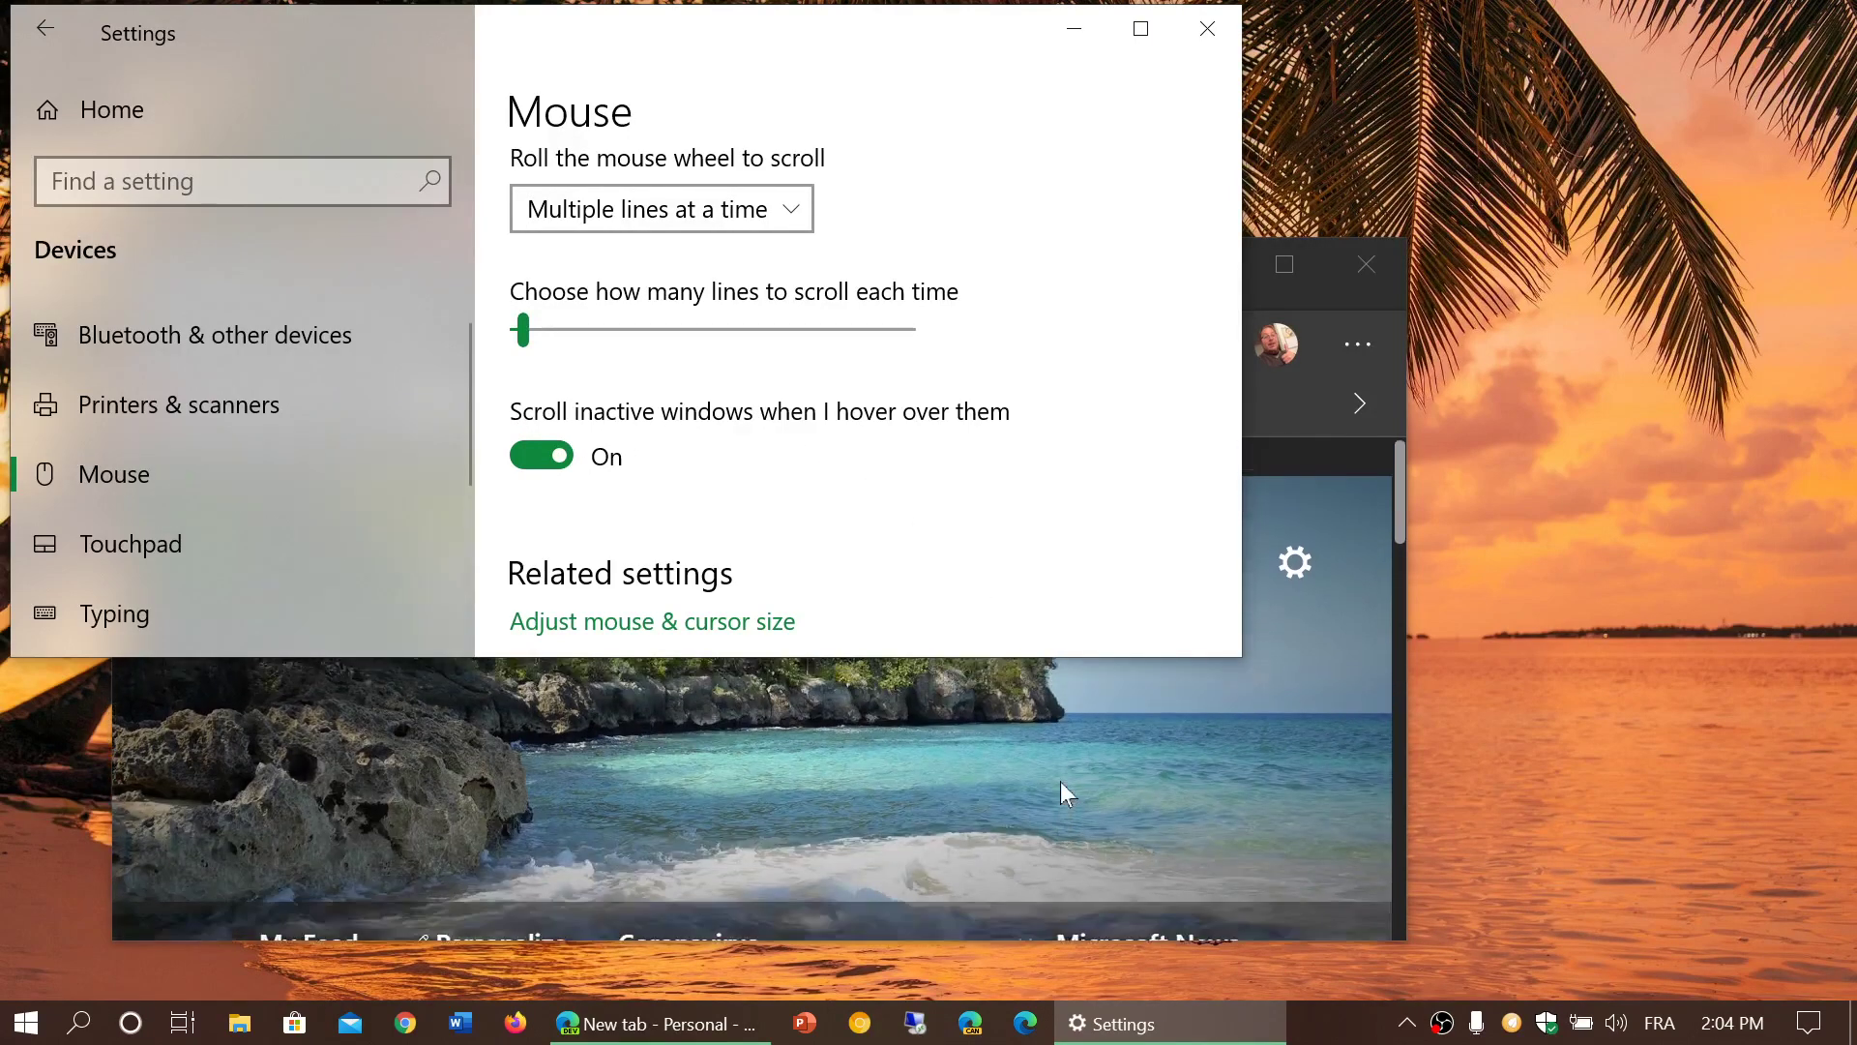
pyautogui.scroll(-8, 1060, 782)
pyautogui.scroll(8, 1060, 782)
pyautogui.scroll(-8, 1060, 782)
pyautogui.scroll(-5, 1060, 781)
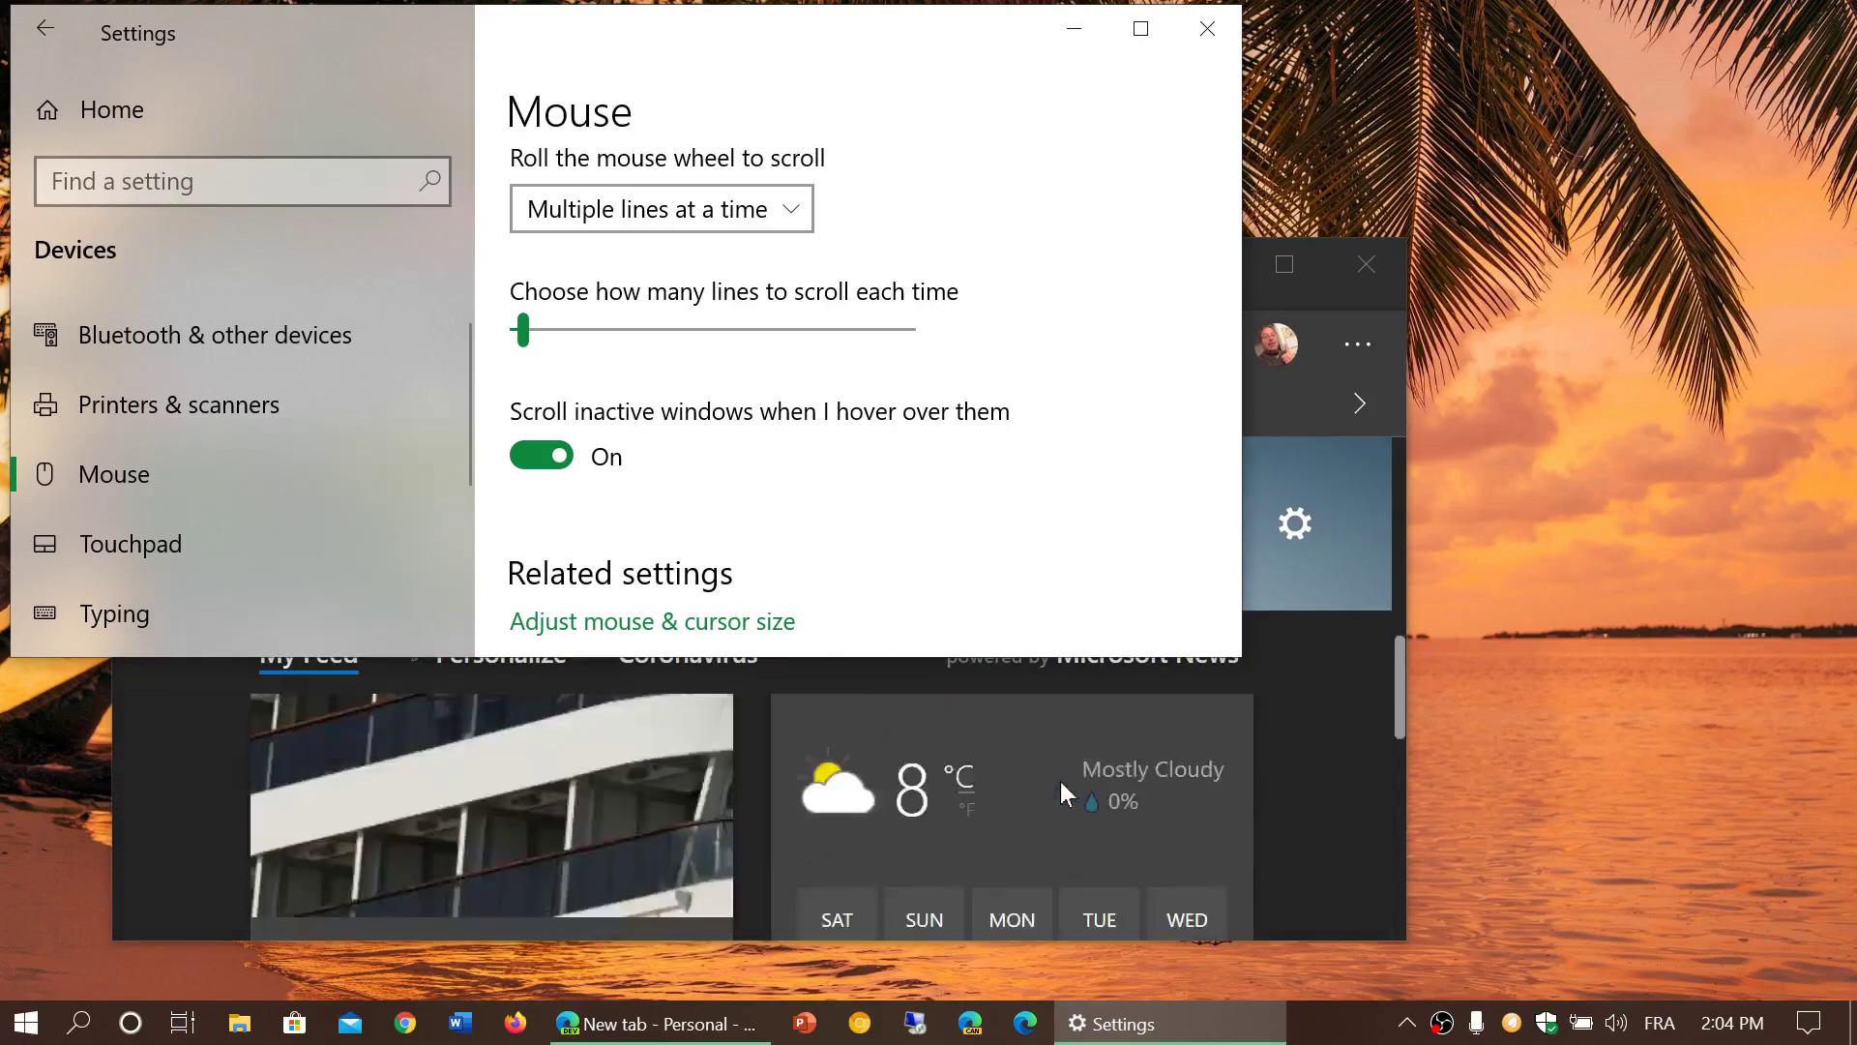
pyautogui.scroll(5, 1060, 781)
pyautogui.scroll(5, 1060, 782)
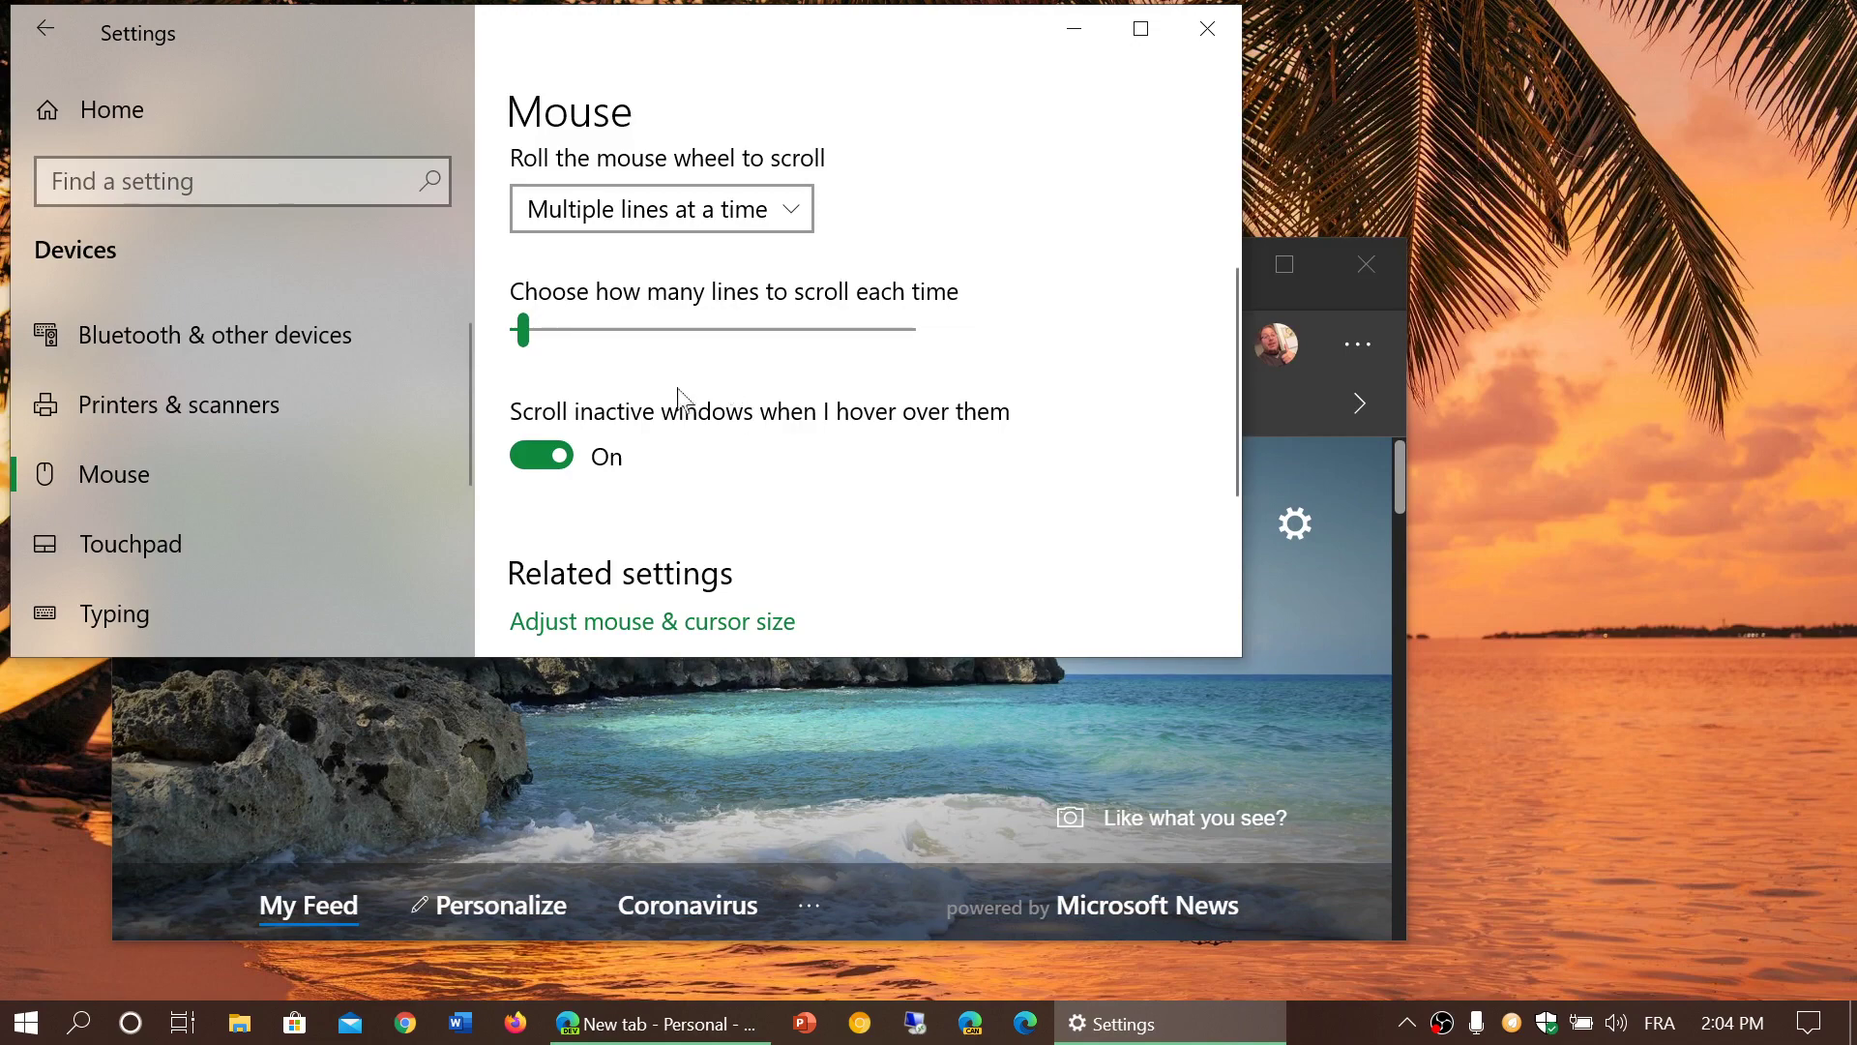
pyautogui.click(539, 453)
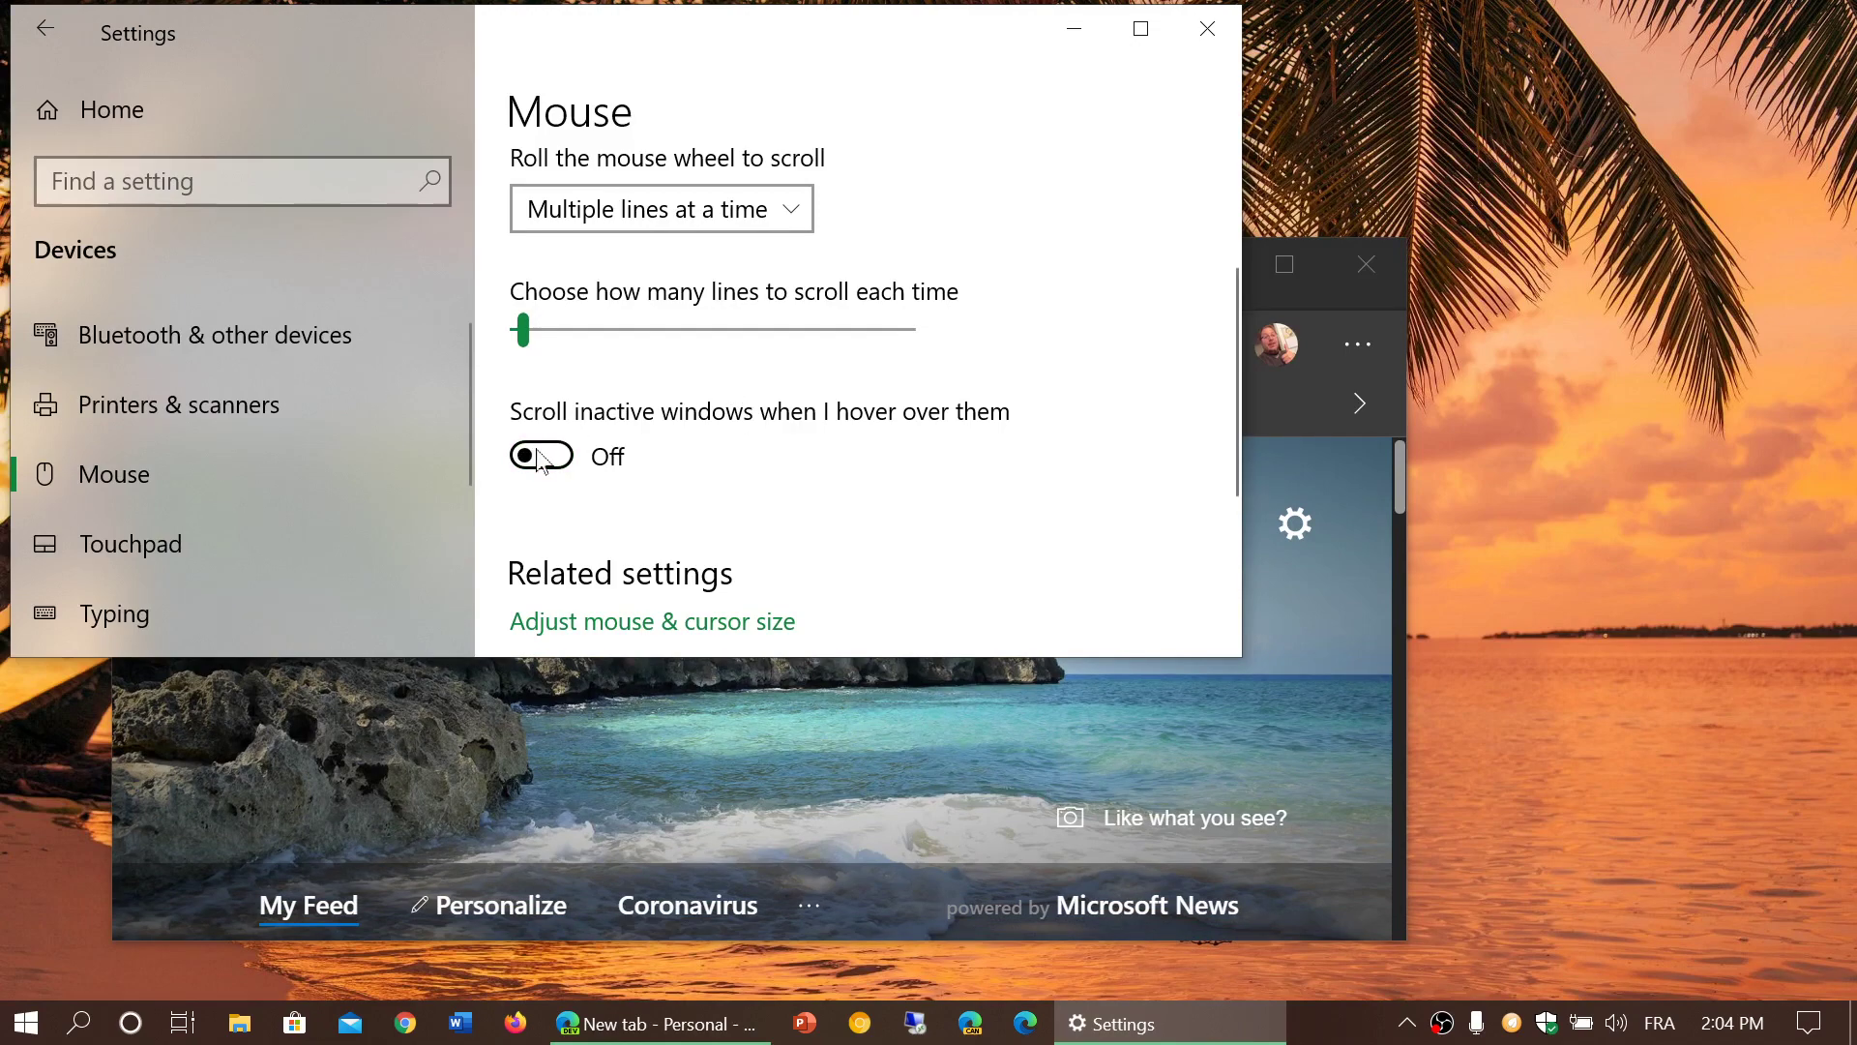
pyautogui.scroll(-3, 948, 787)
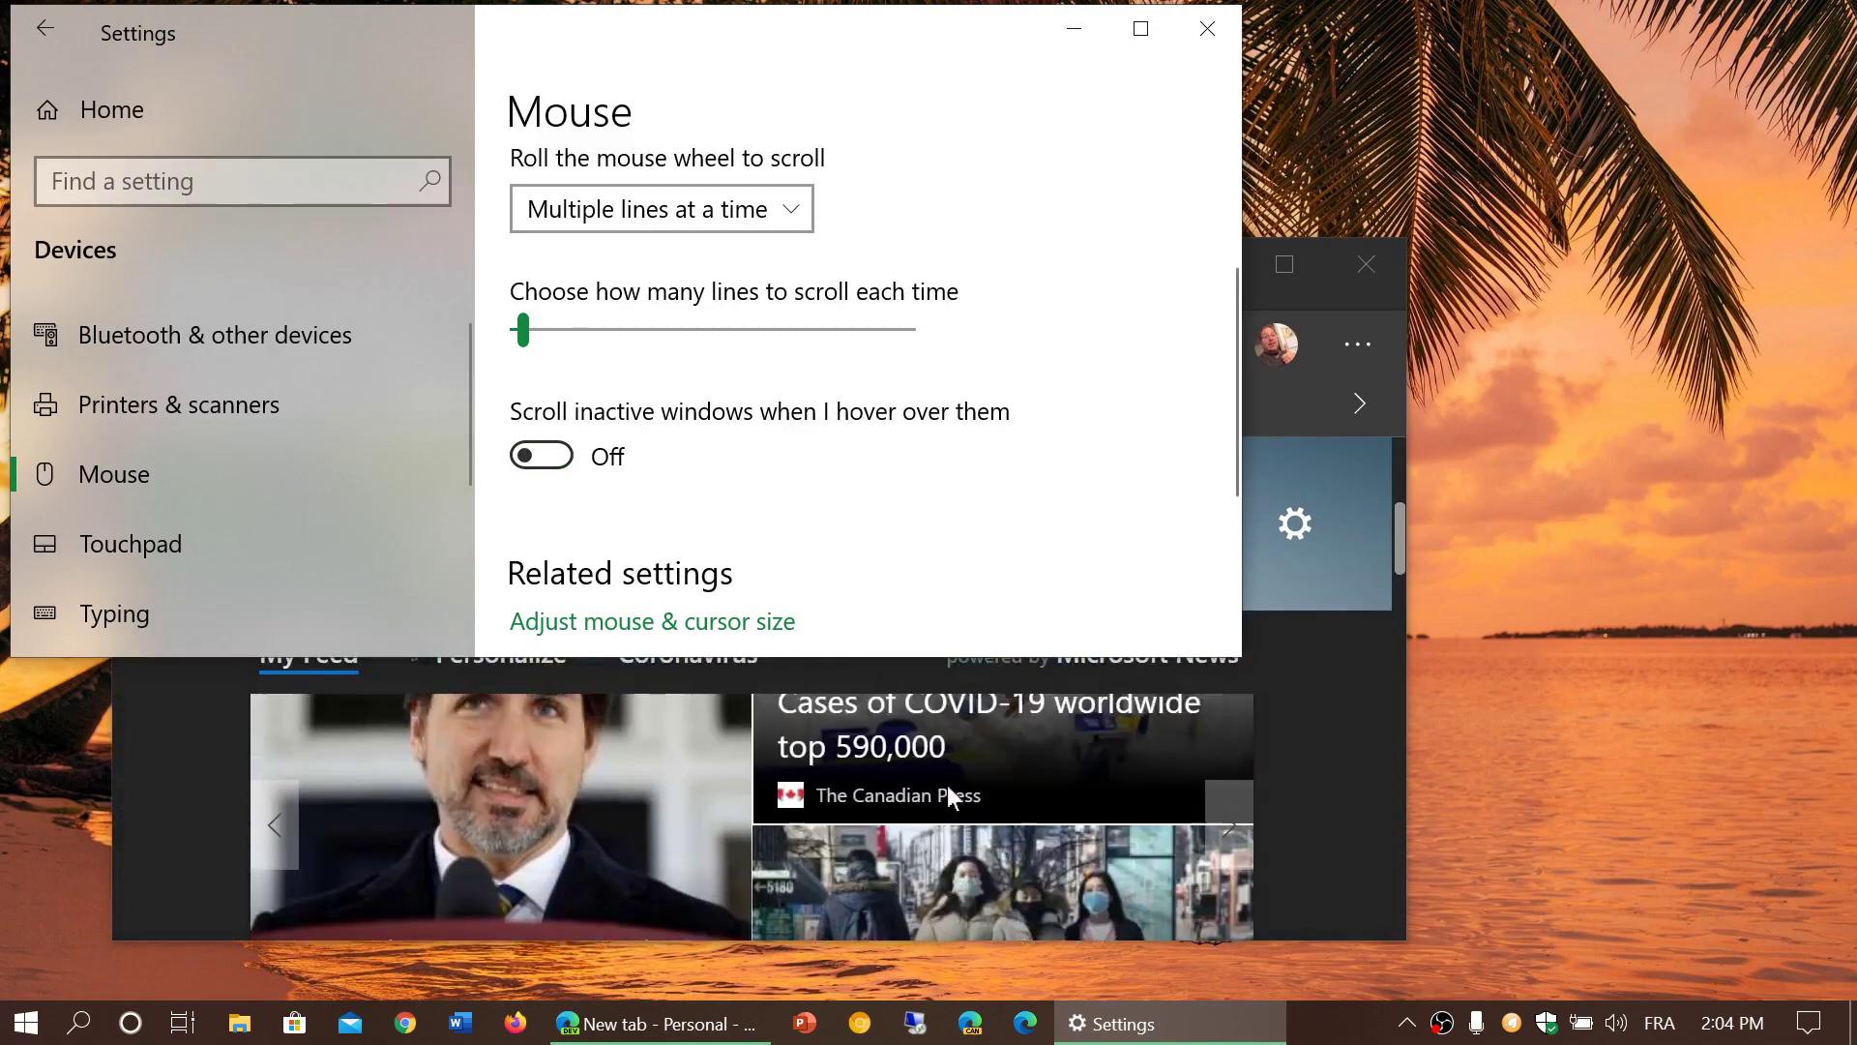
pyautogui.scroll(1, 948, 788)
pyautogui.scroll(2, 948, 786)
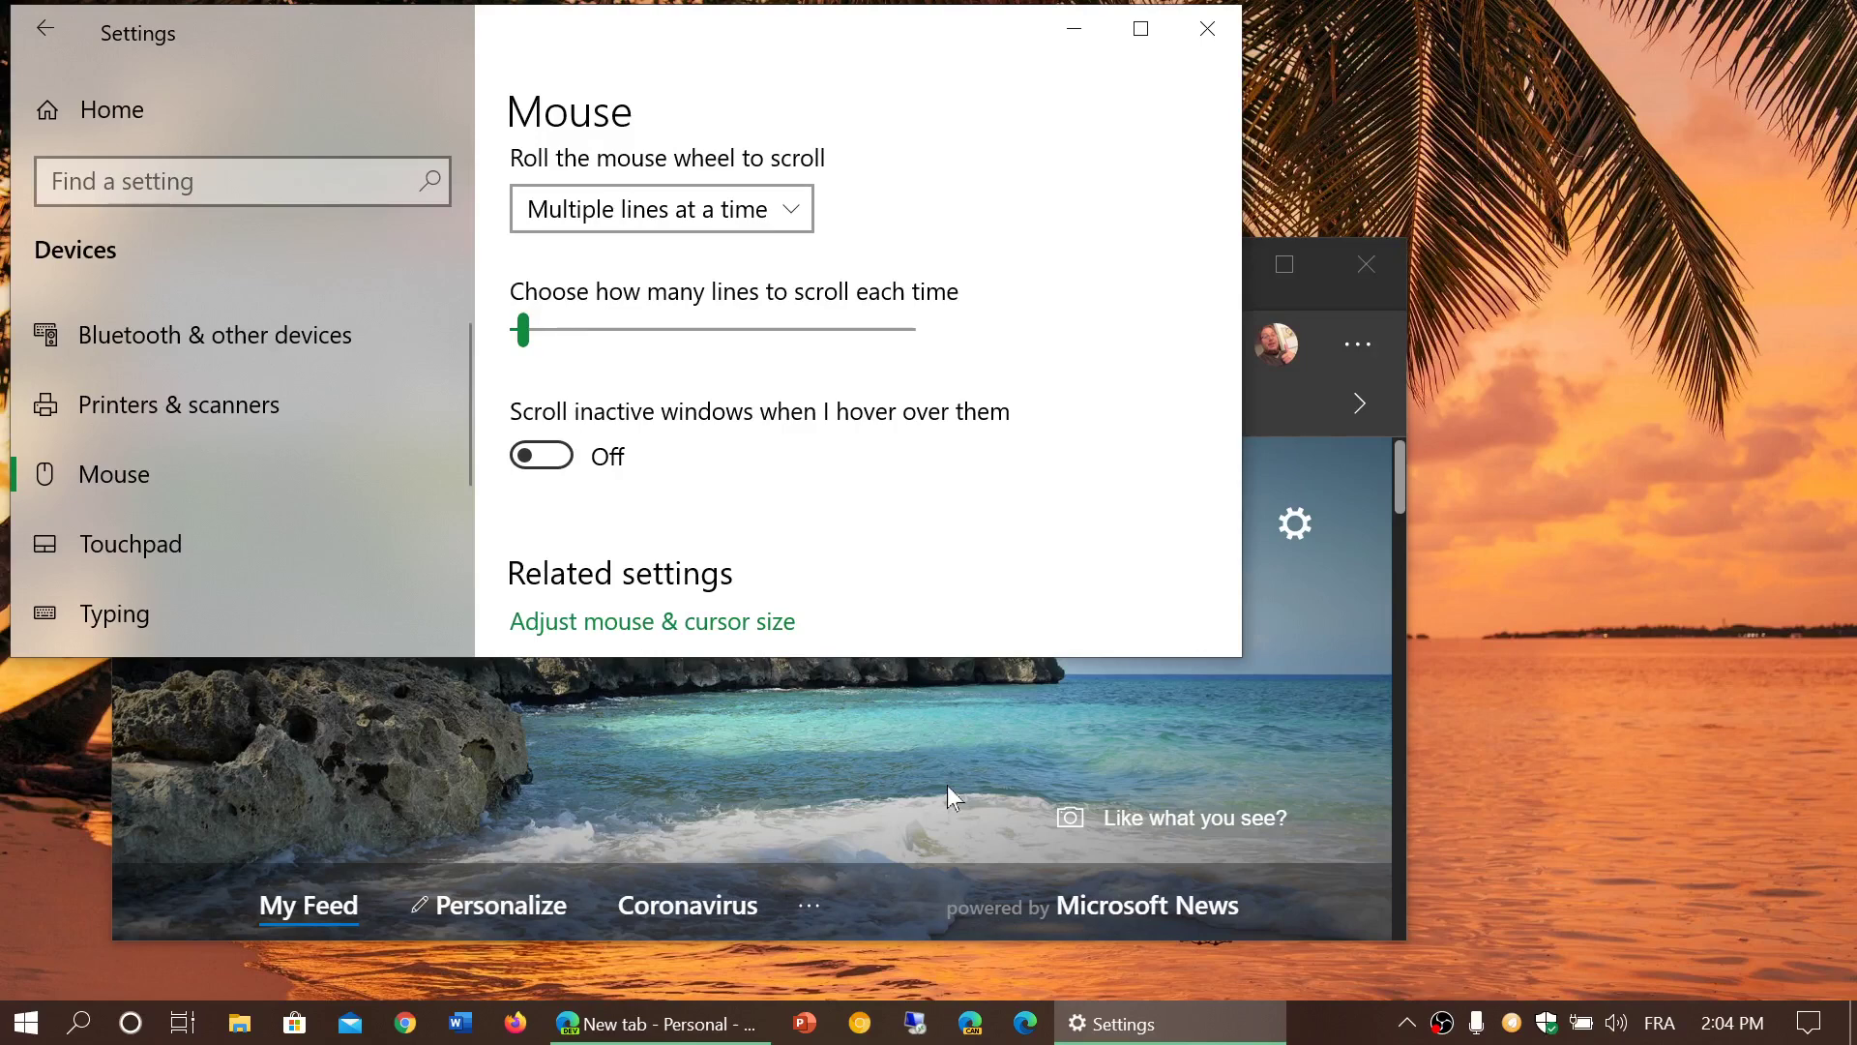
pyautogui.click(570, 462)
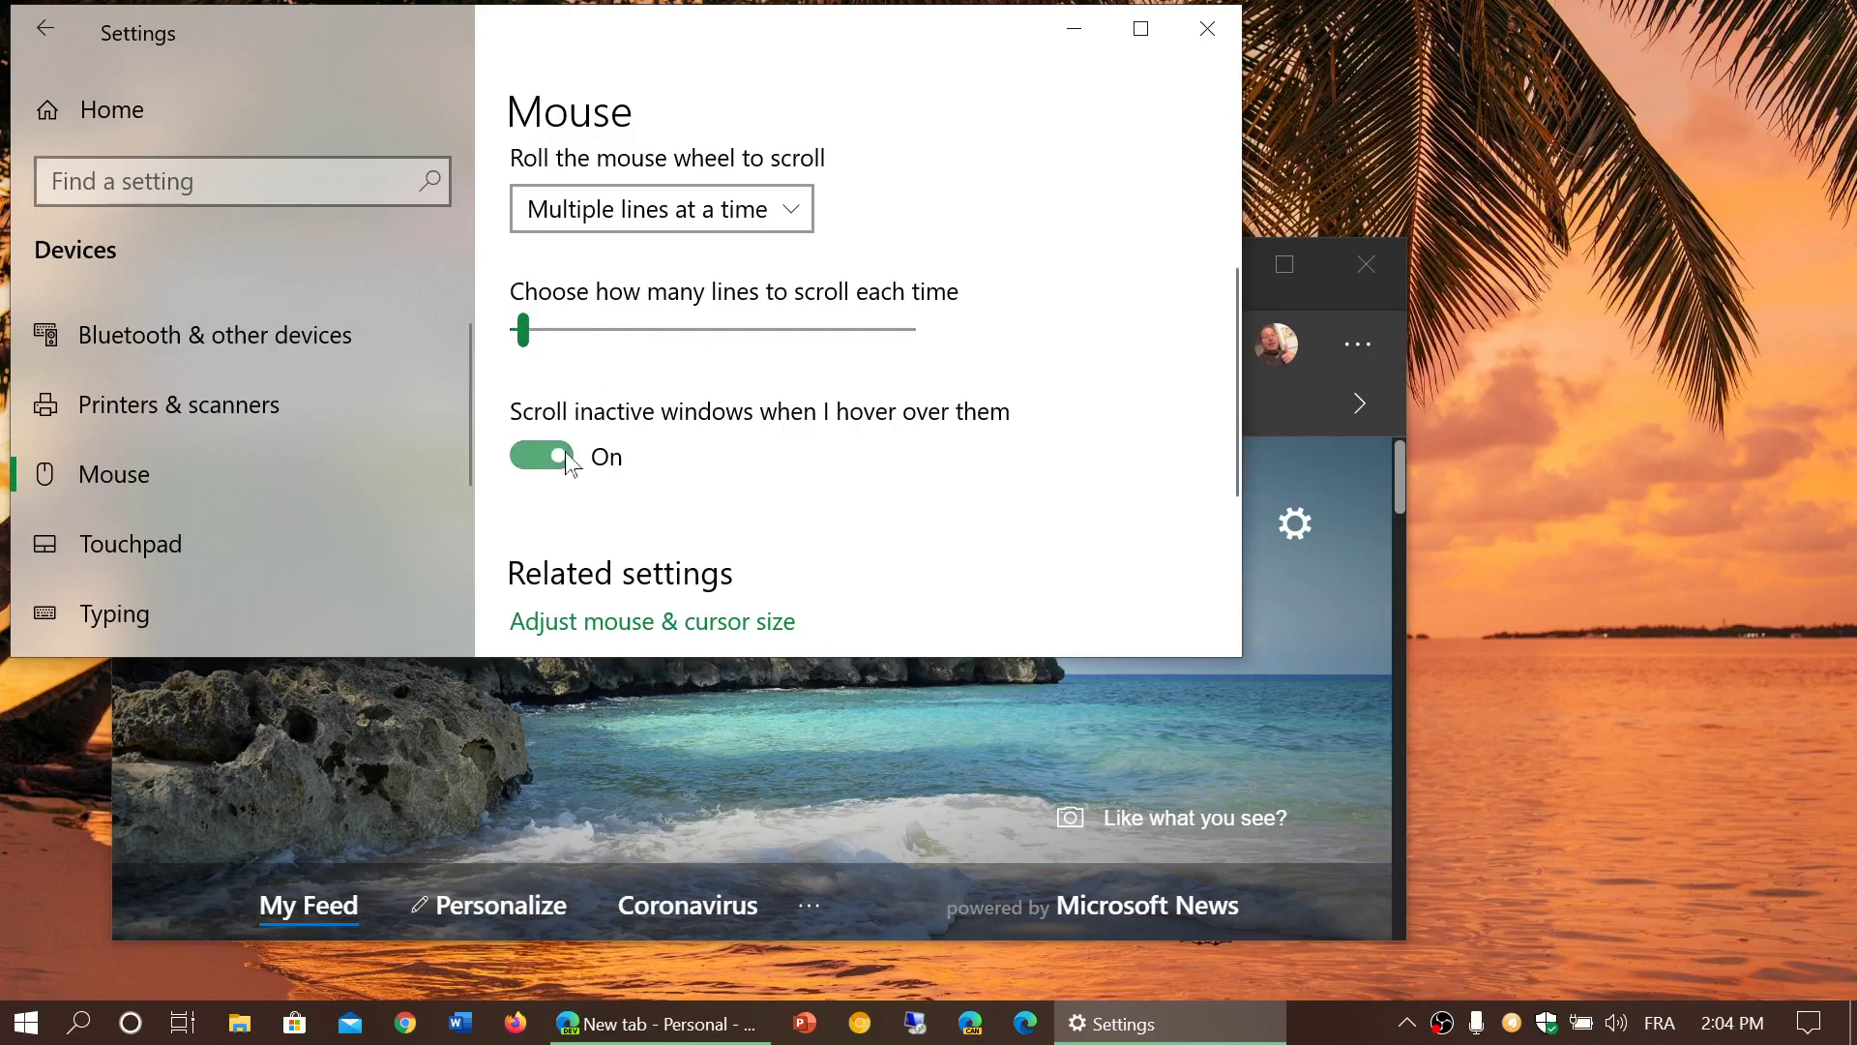
pyautogui.click(1141, 28)
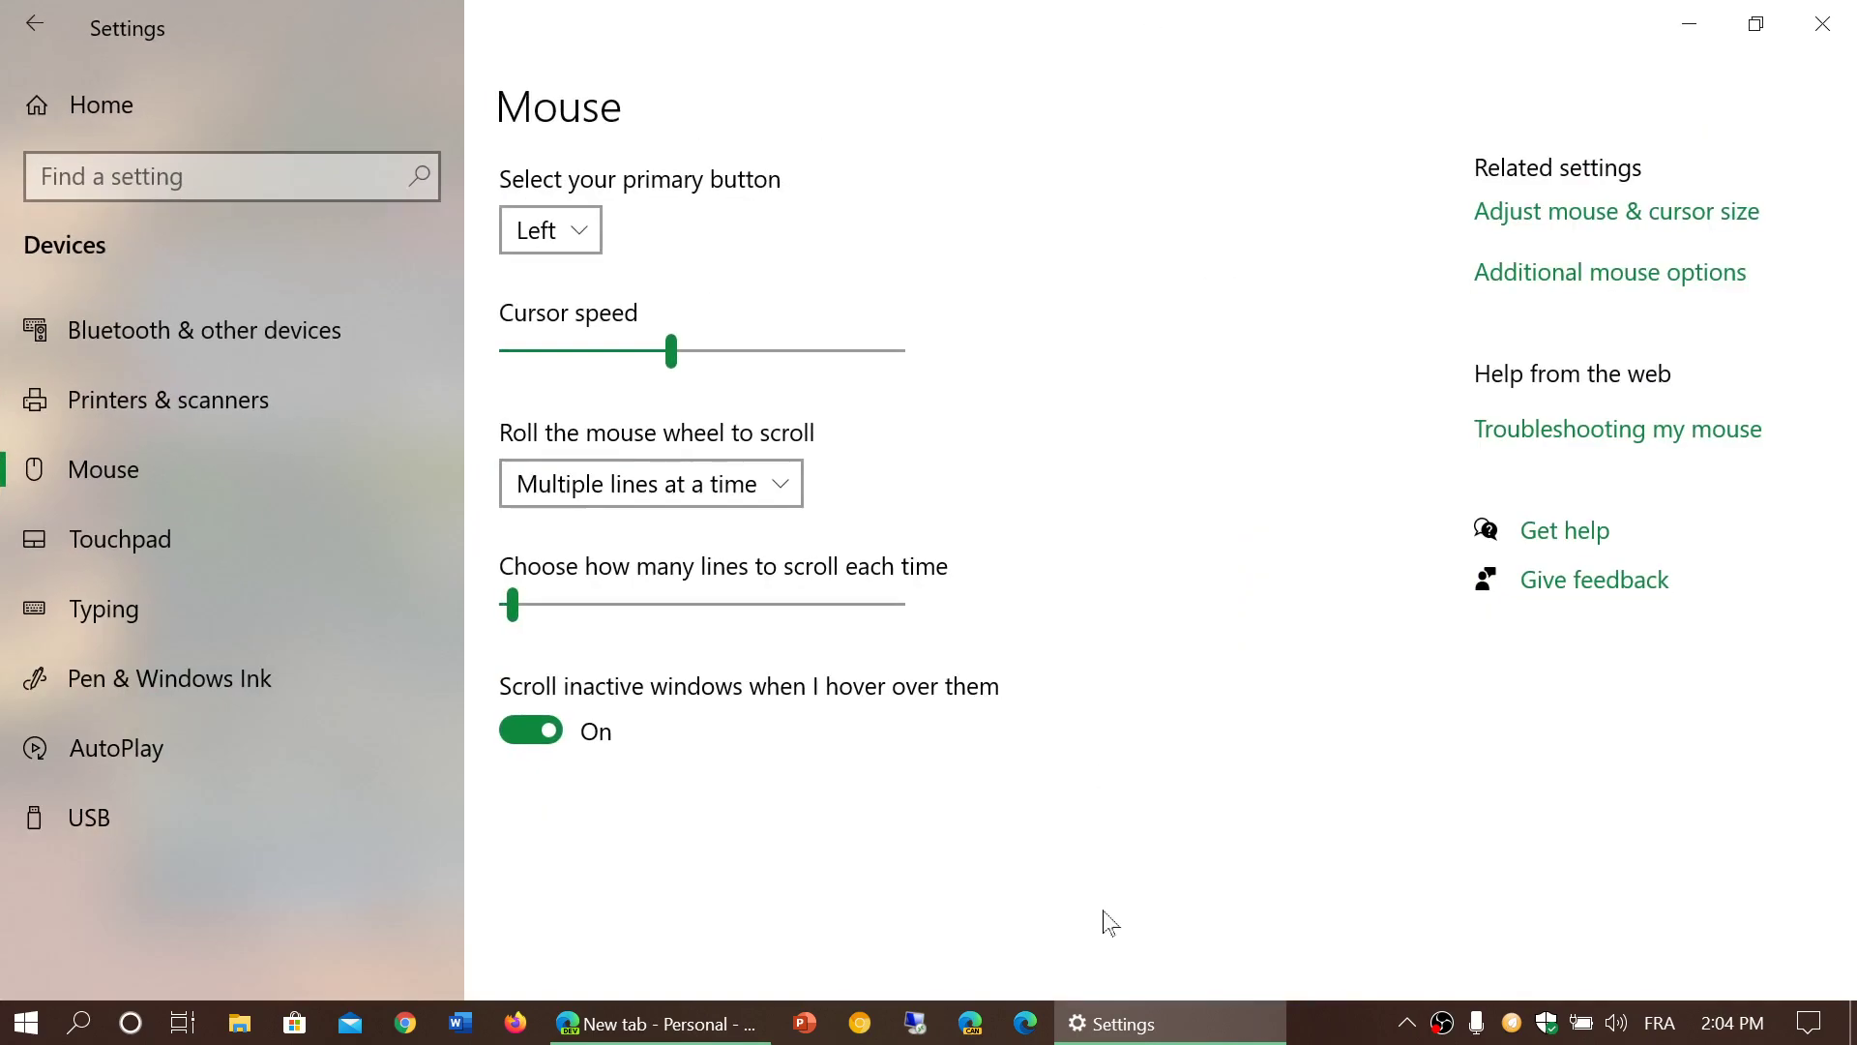
# - Bring the Edge window forward, maximize it, and close it
pyautogui.click(692, 1023)
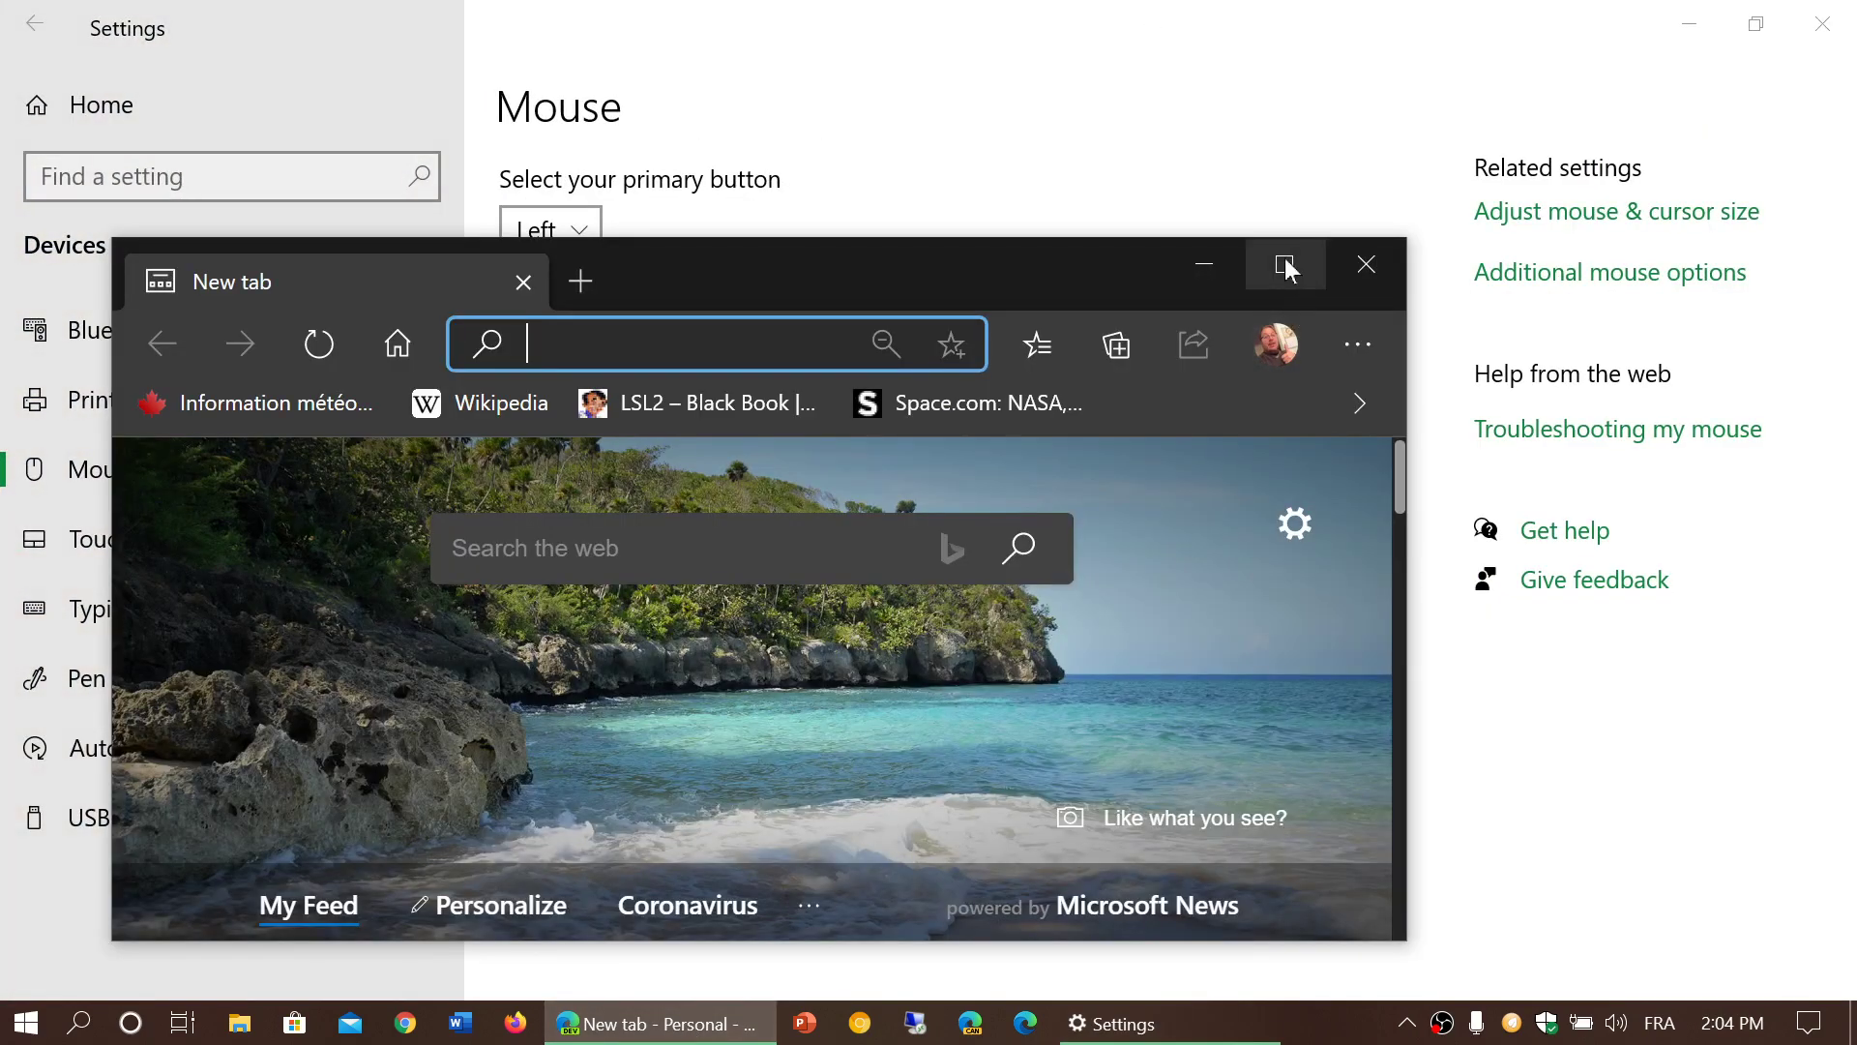
pyautogui.click(1285, 265)
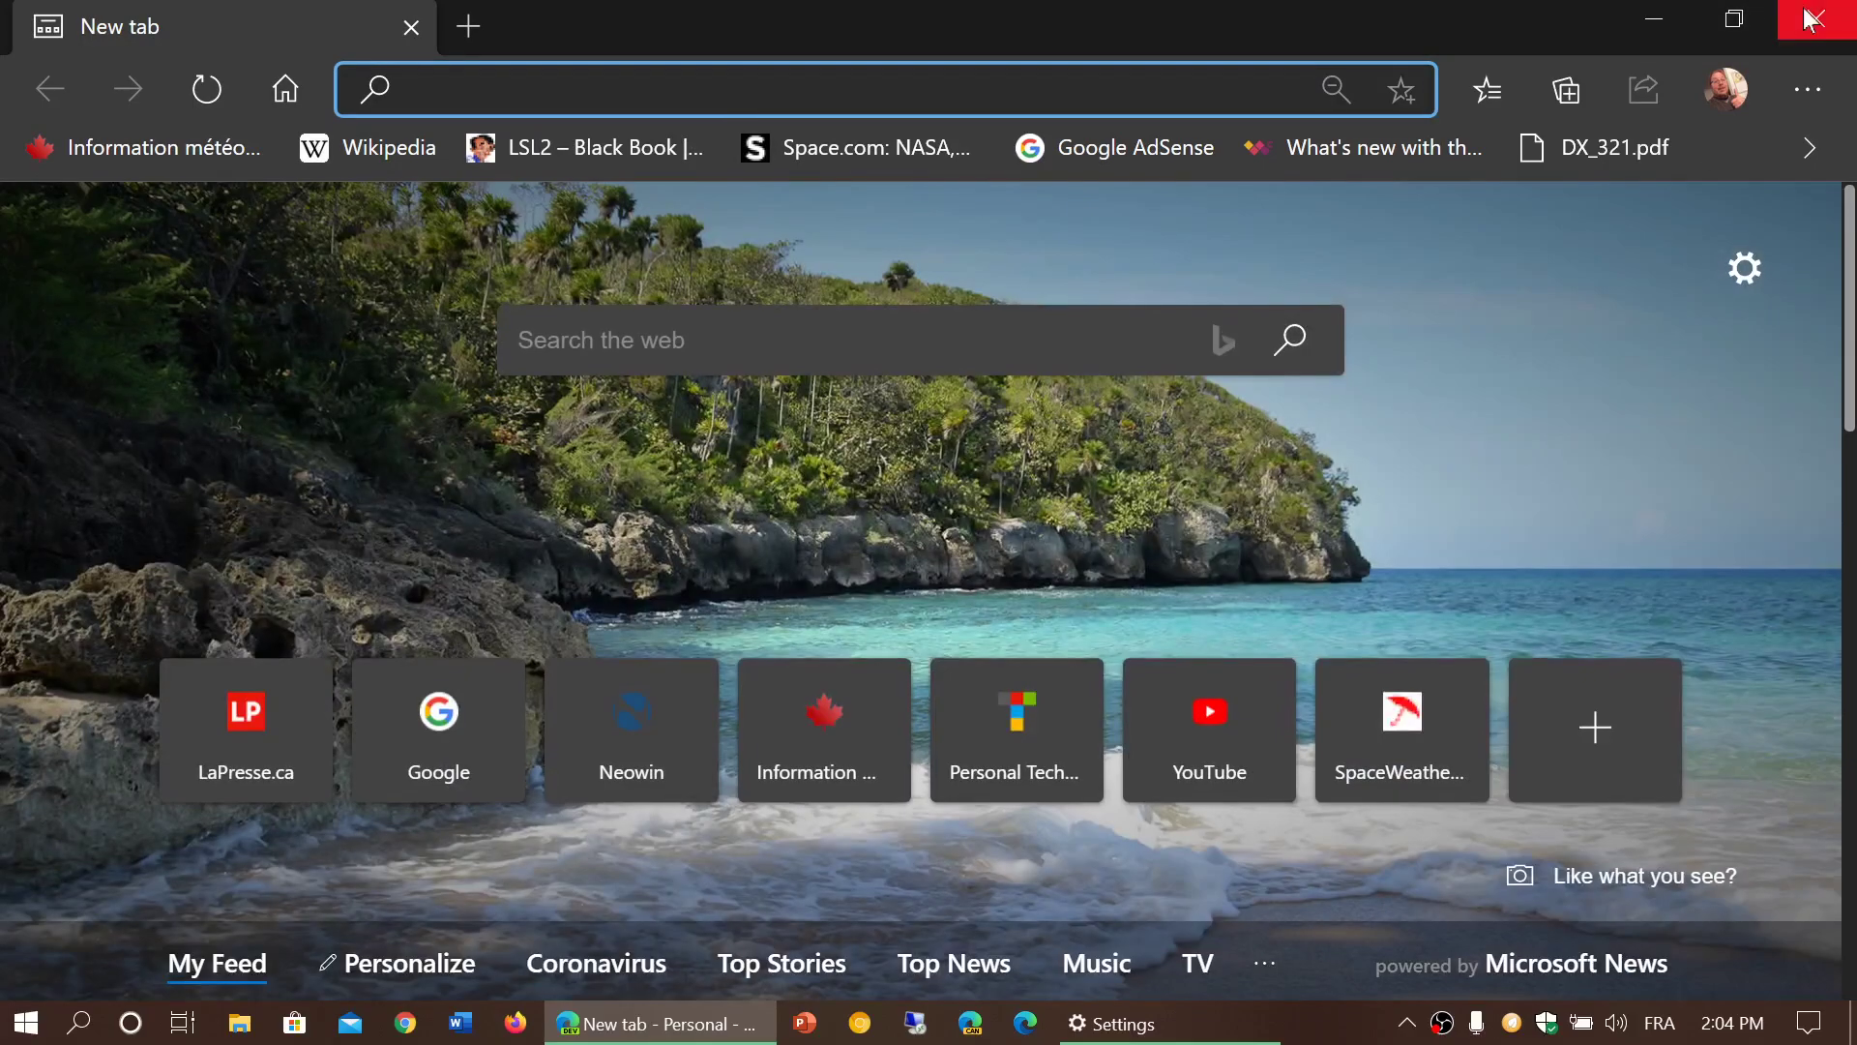
pyautogui.click(1808, 20)
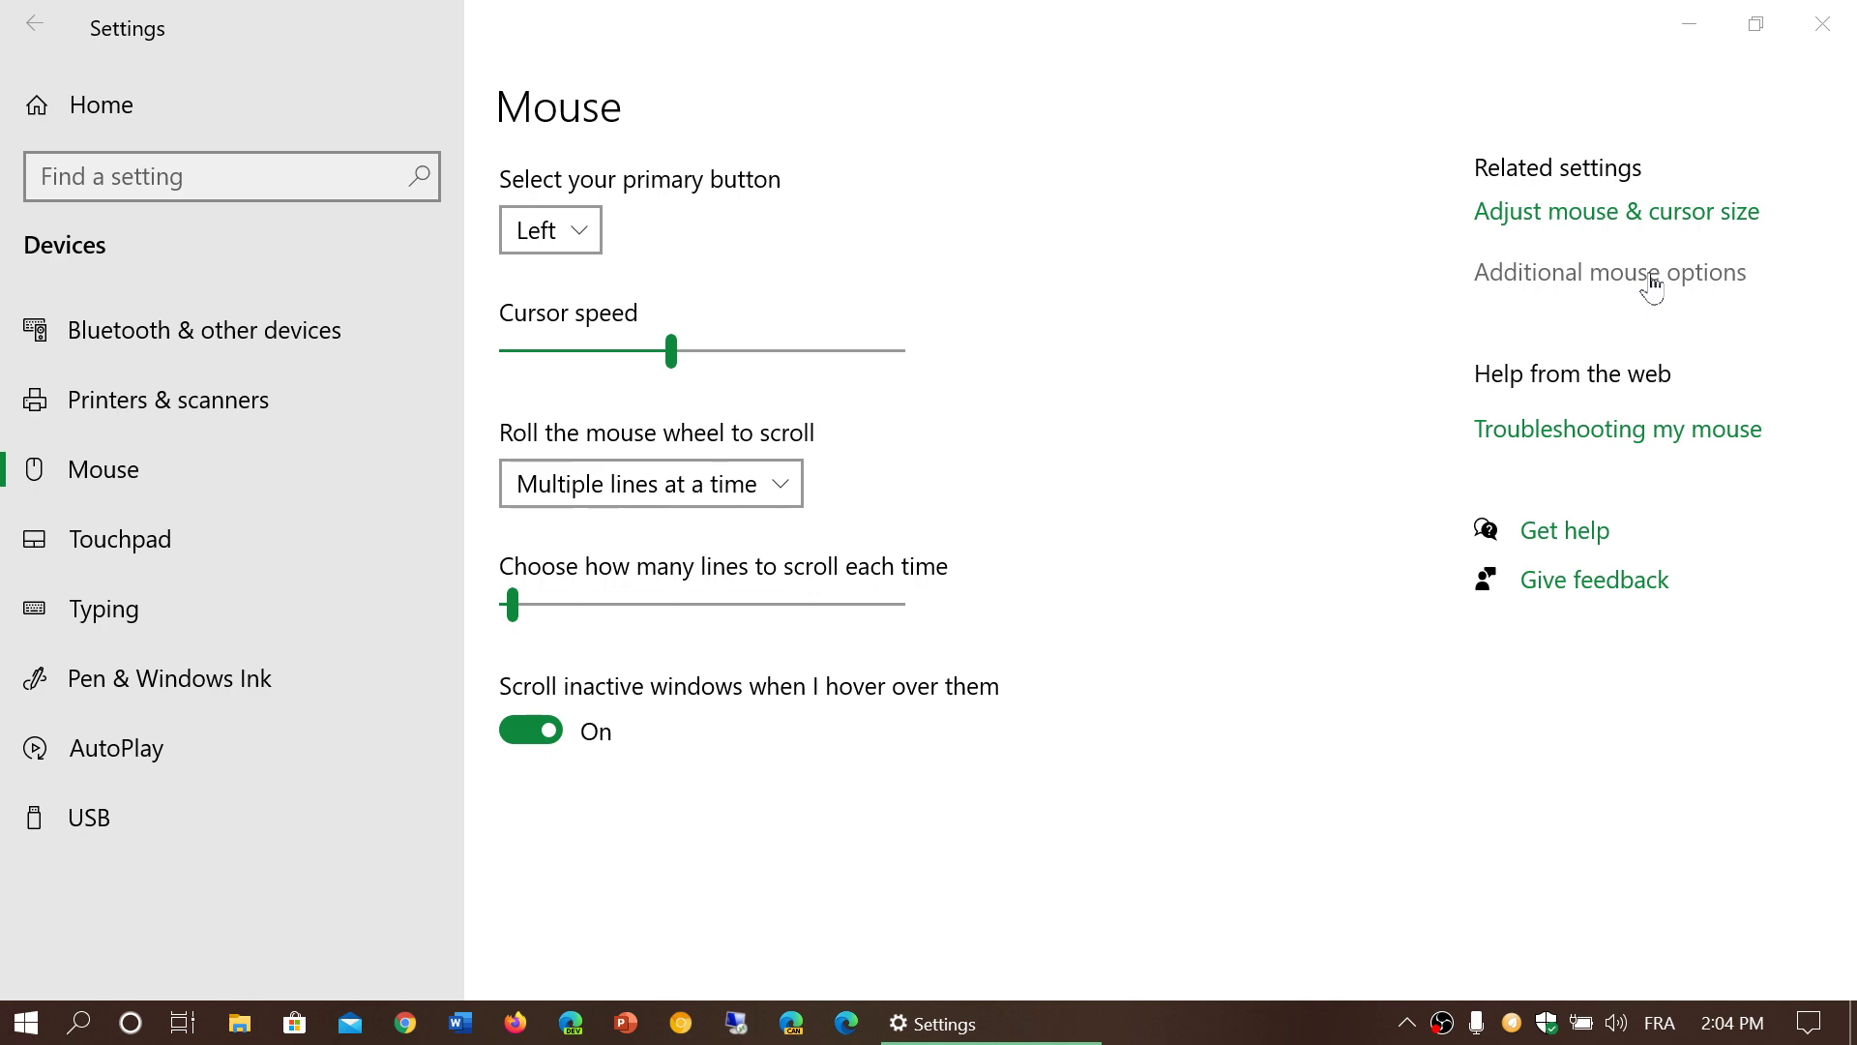
# - View the Pointers, Pointer Options and Hardware tabs of Mouse Properties, then close it and Settings
pyautogui.click(1652, 280)
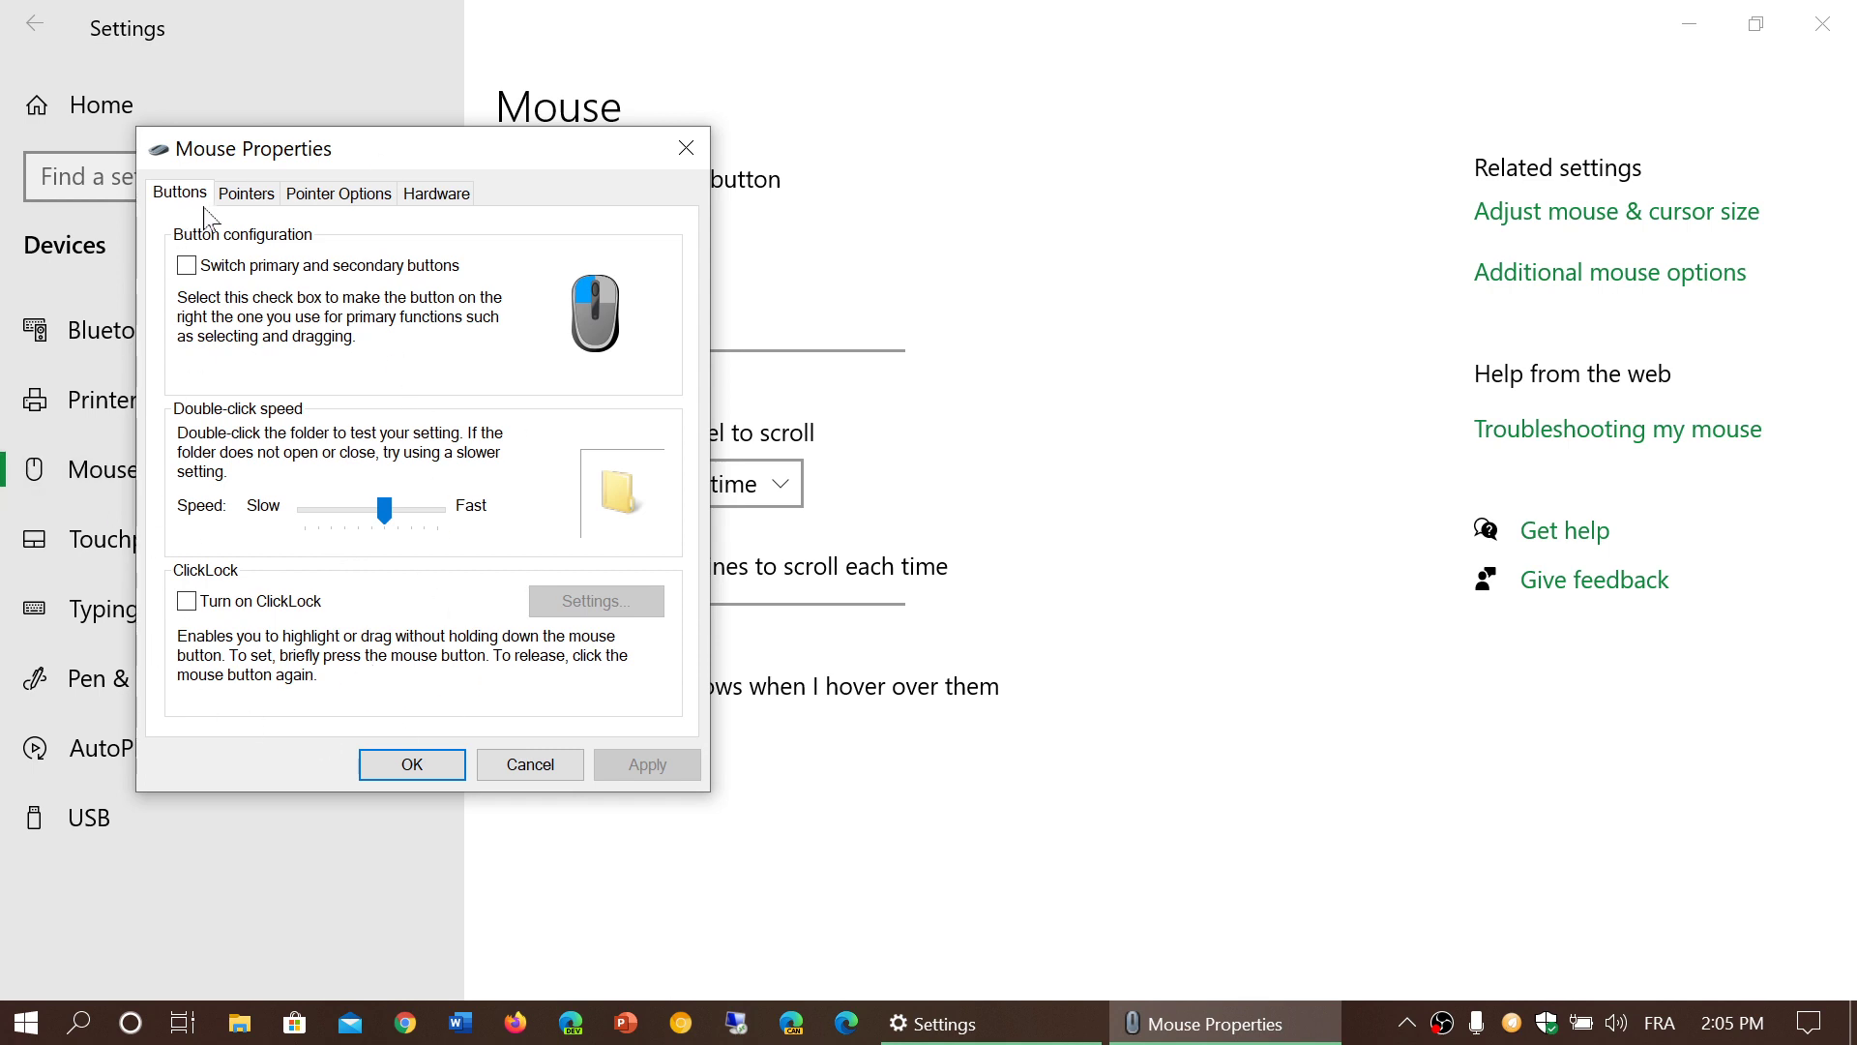
pyautogui.click(254, 203)
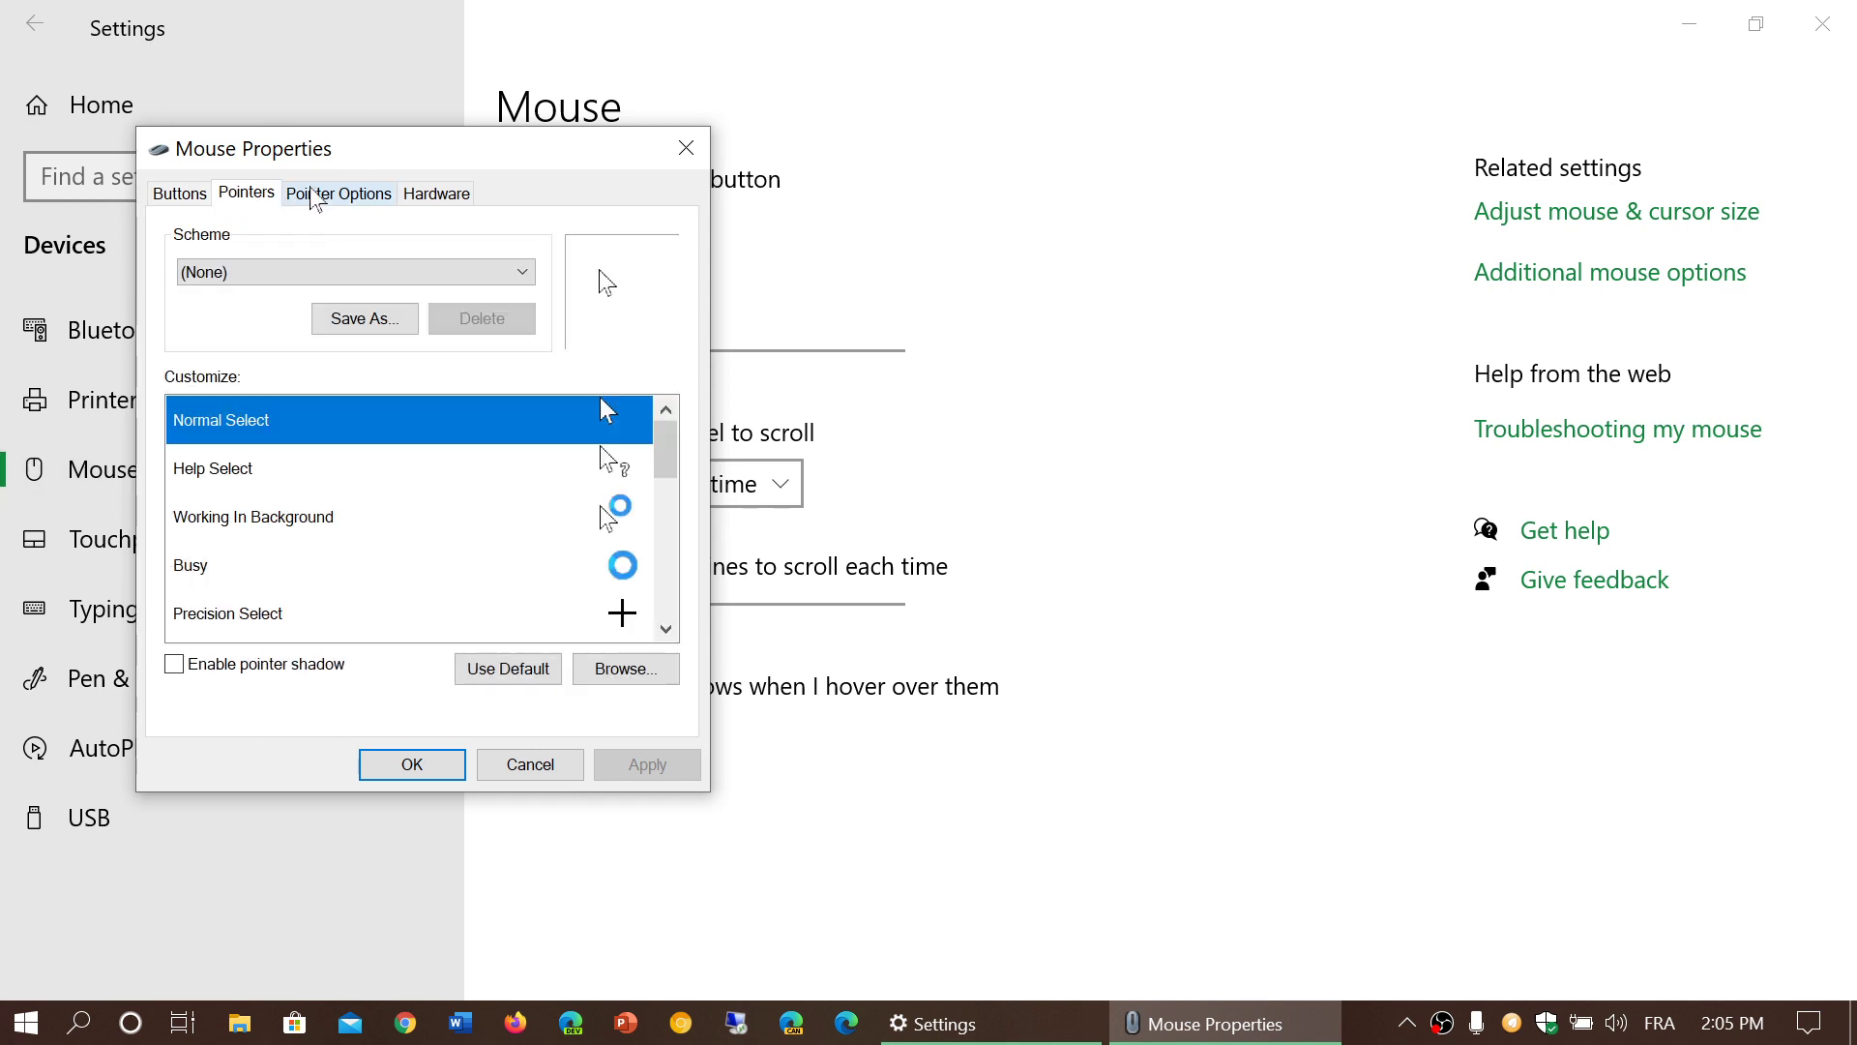
pyautogui.click(325, 196)
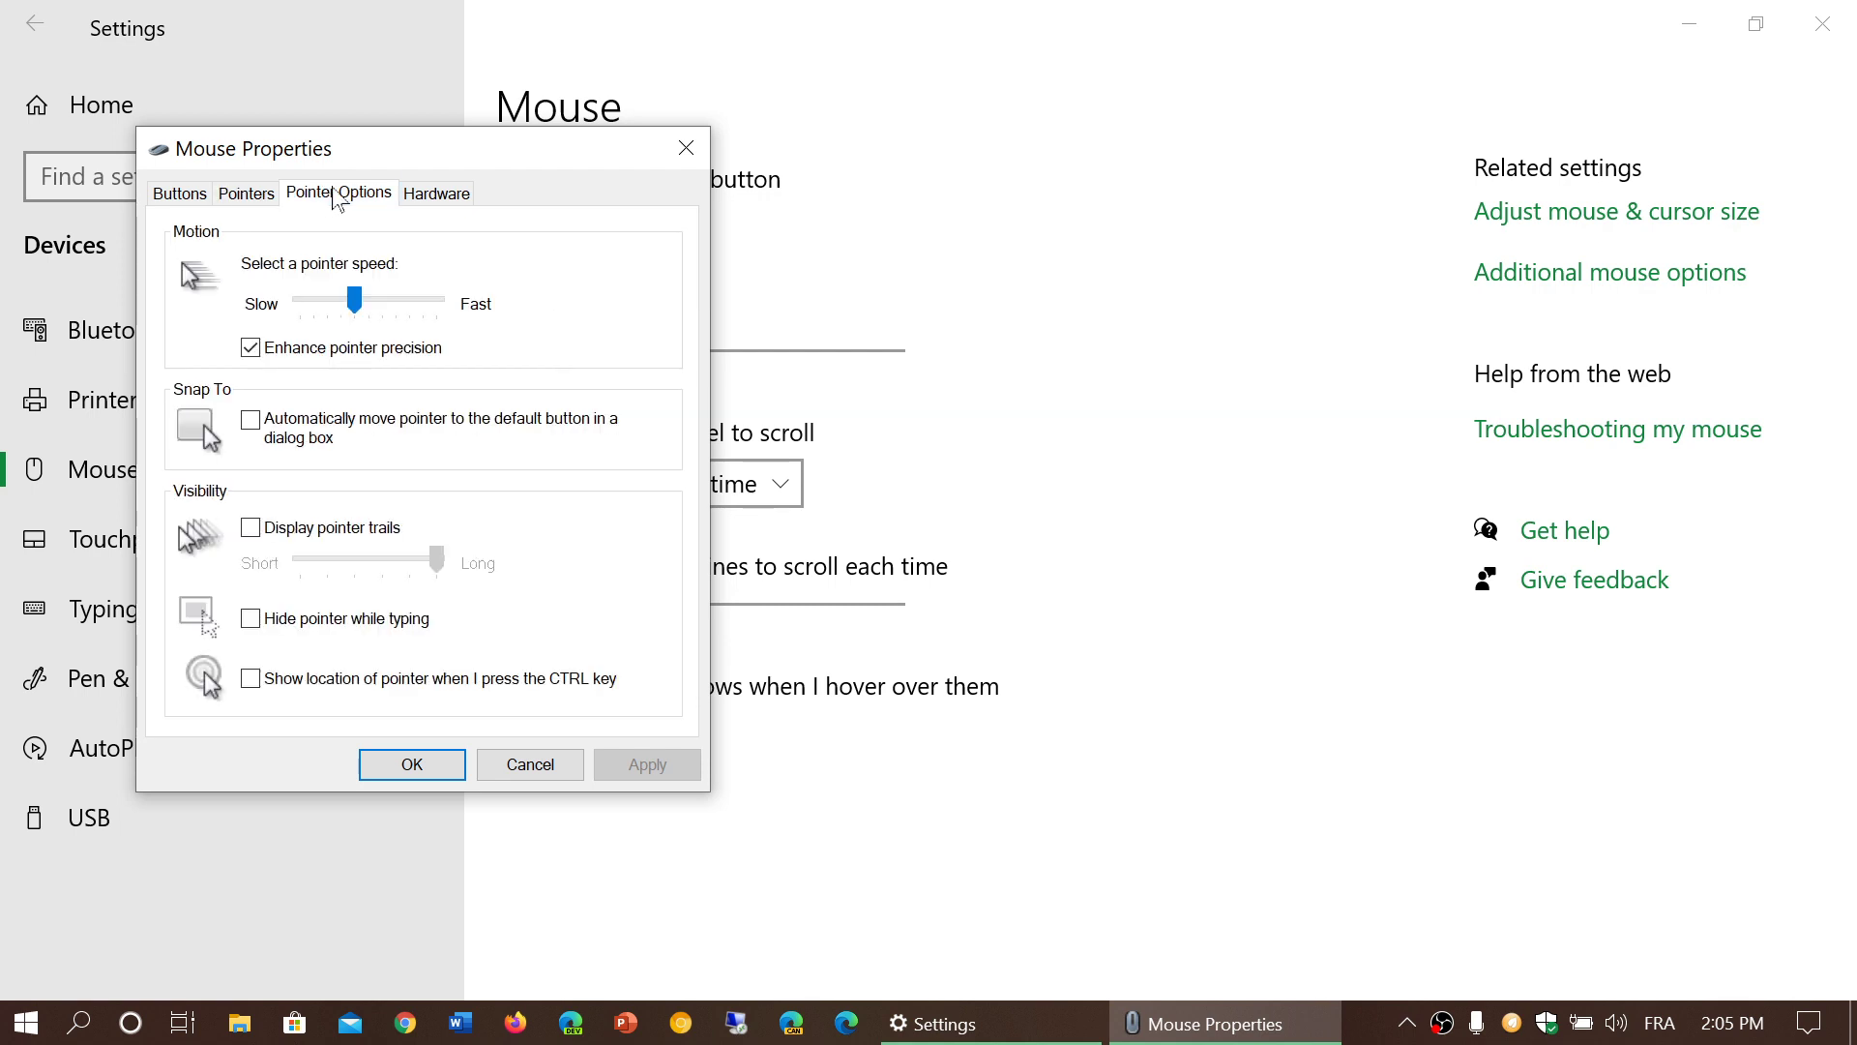
pyautogui.click(429, 198)
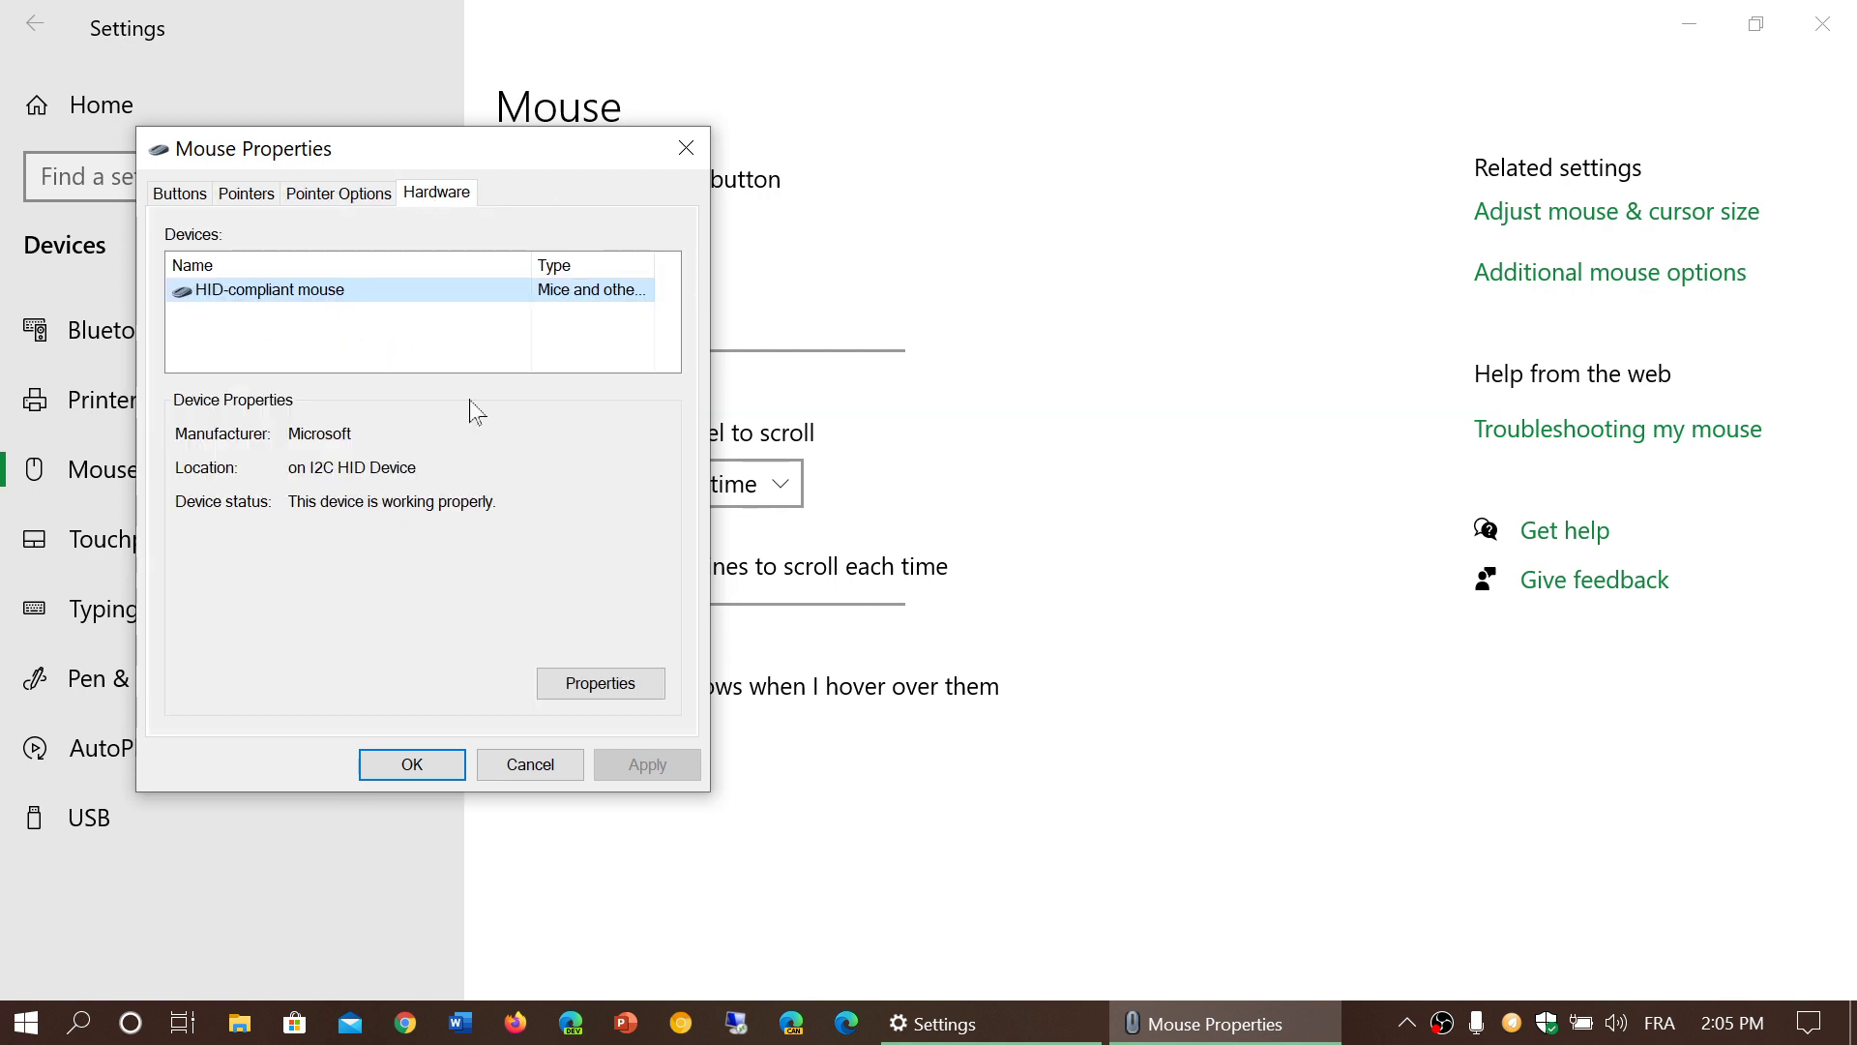
pyautogui.click(687, 153)
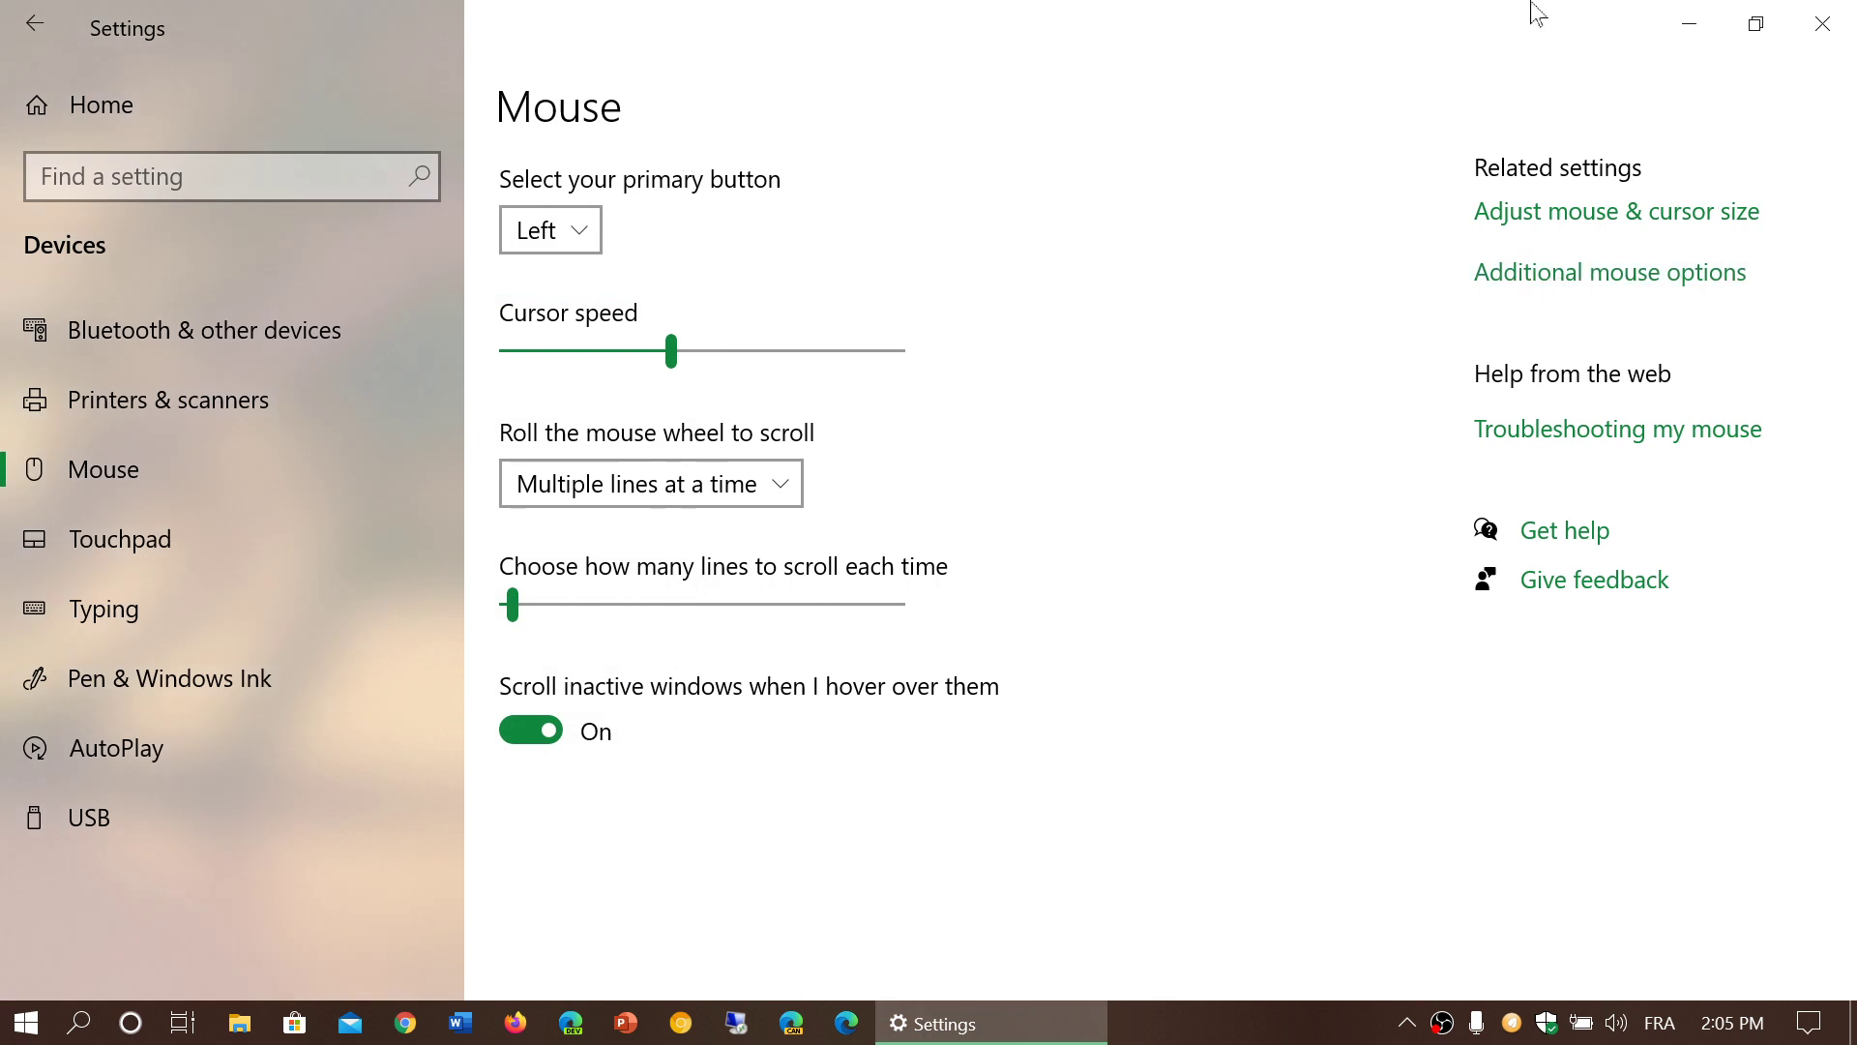
pyautogui.click(1812, 25)
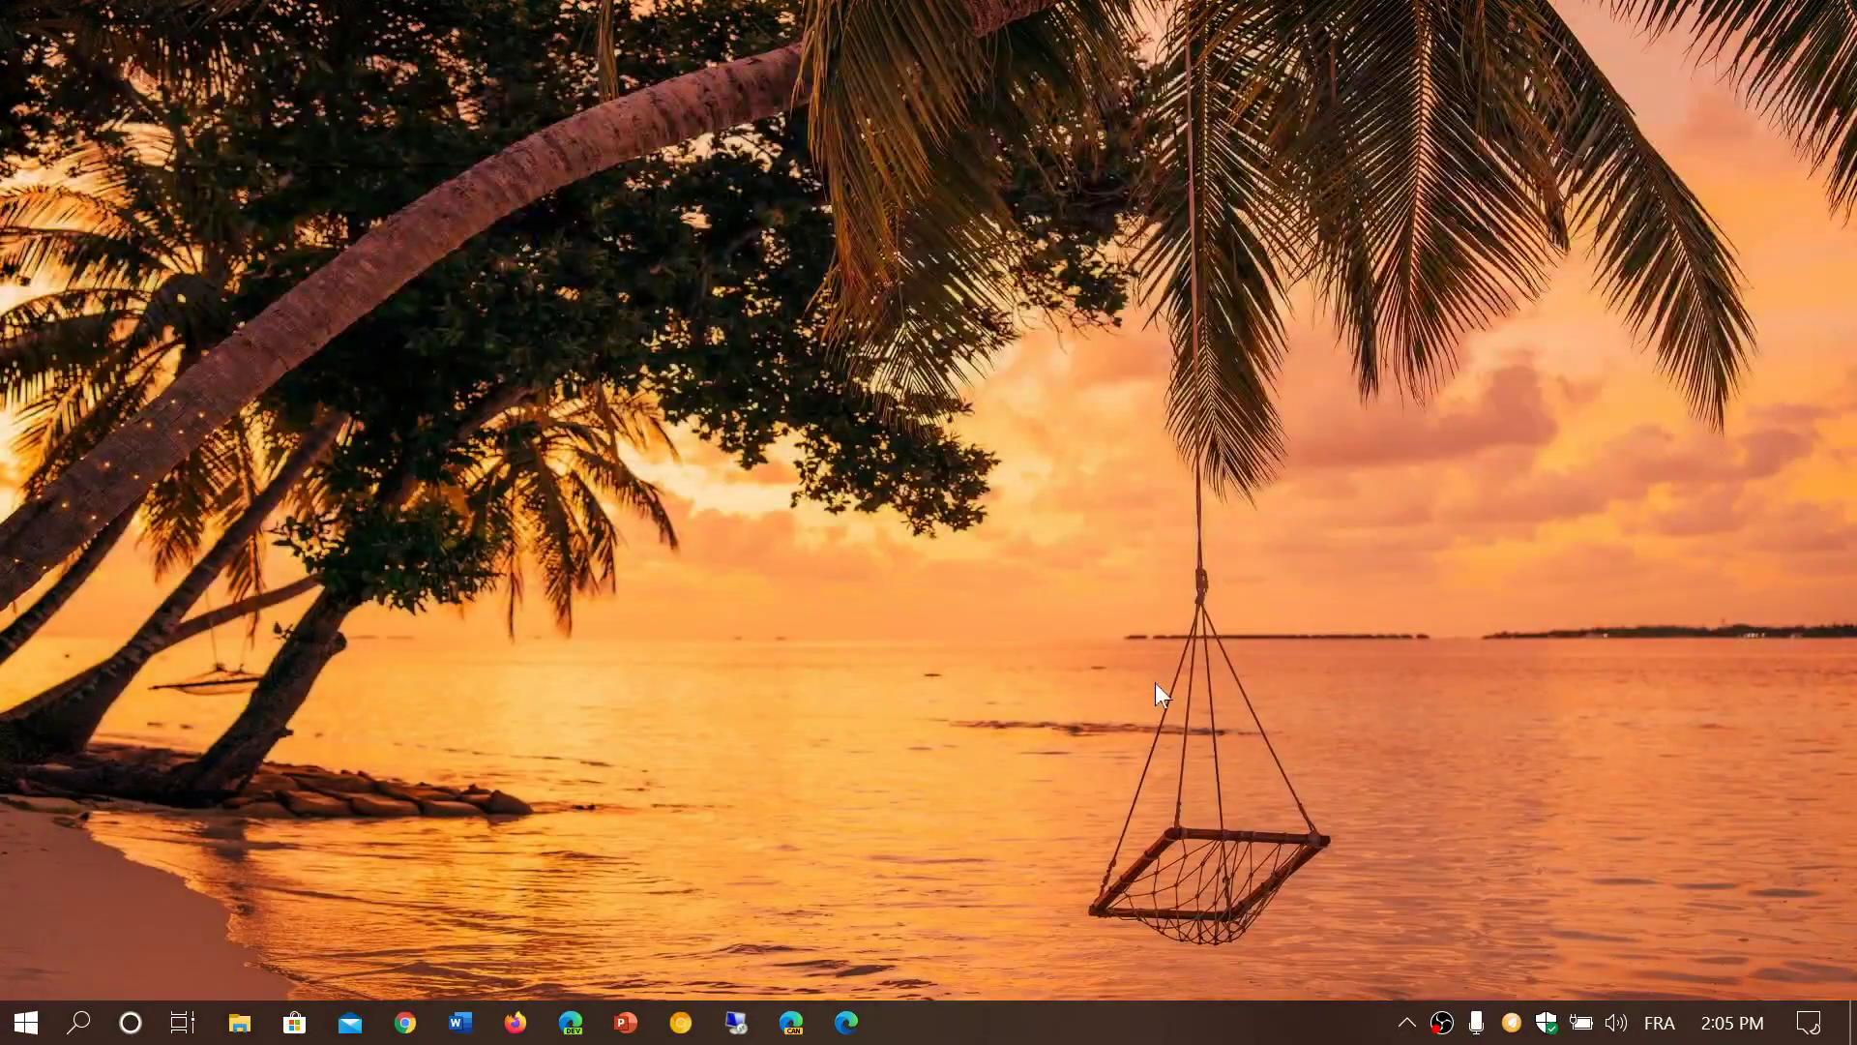